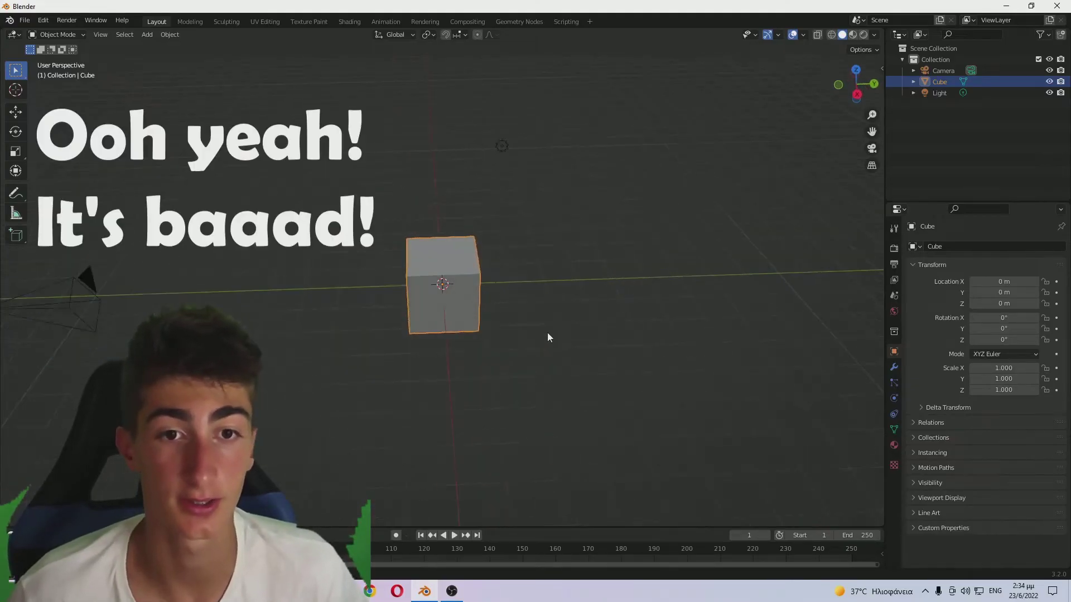
Step: Move closer to the cube and set the viewport to Rendered shading
{"action": "middle_click_drag", "start_coordinate": [547, 337], "coordinate": [588, 327]}
{"action": "scroll", "coordinate": [537, 330], "scroll_direction": "up", "scroll_amount": 4}
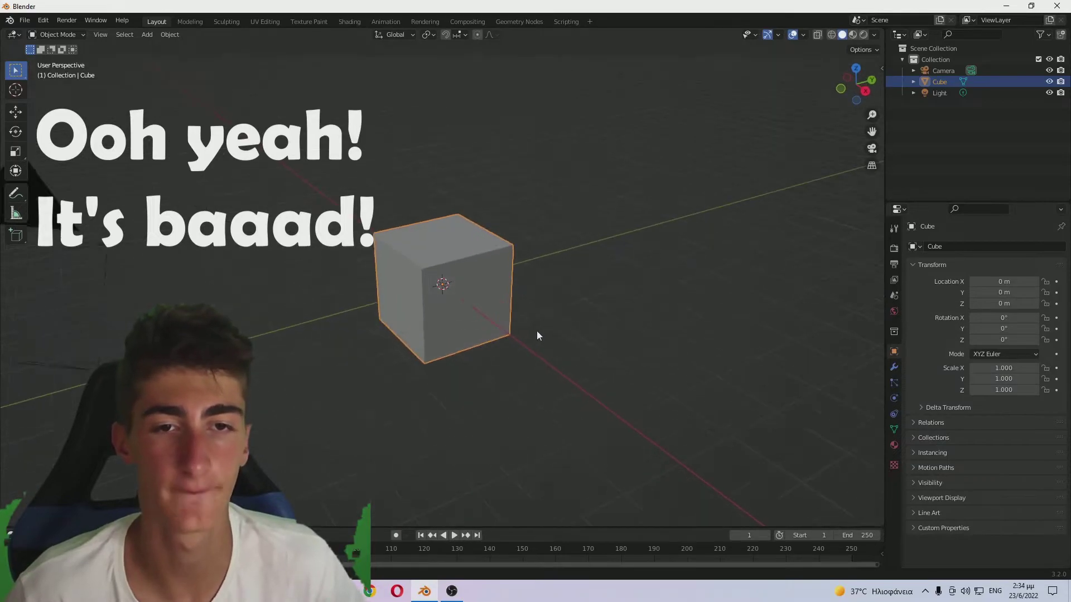
{"action": "key", "text": "z"}
{"action": "key", "text": "z"}
{"action": "left_click", "coordinate": [654, 254]}
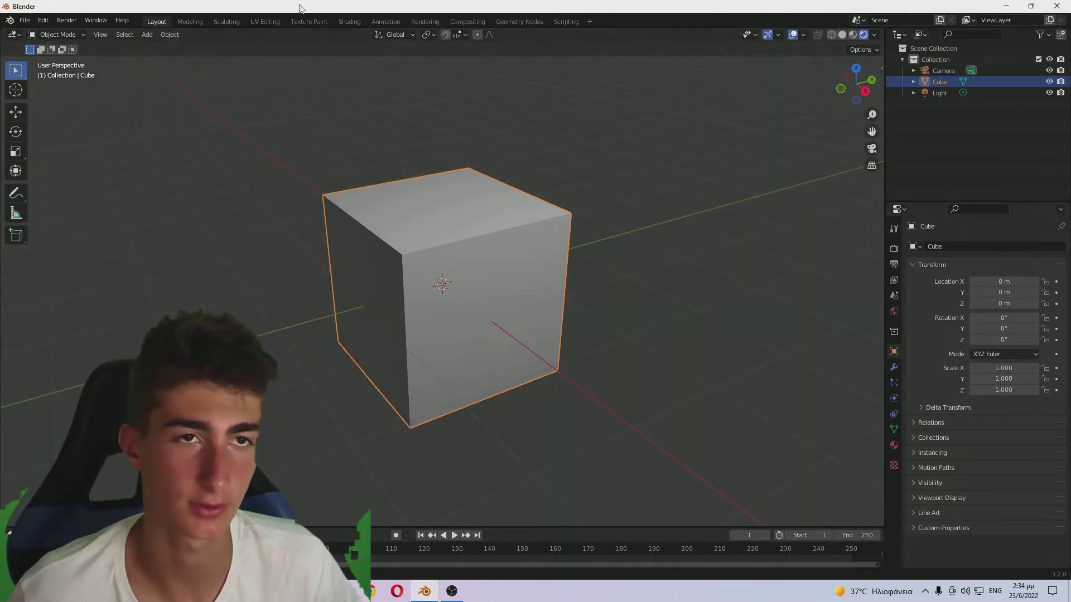
Step: Switch to the Texture Paint workspace and try a stroke on the magenta cube
{"action": "left_click", "coordinate": [307, 19]}
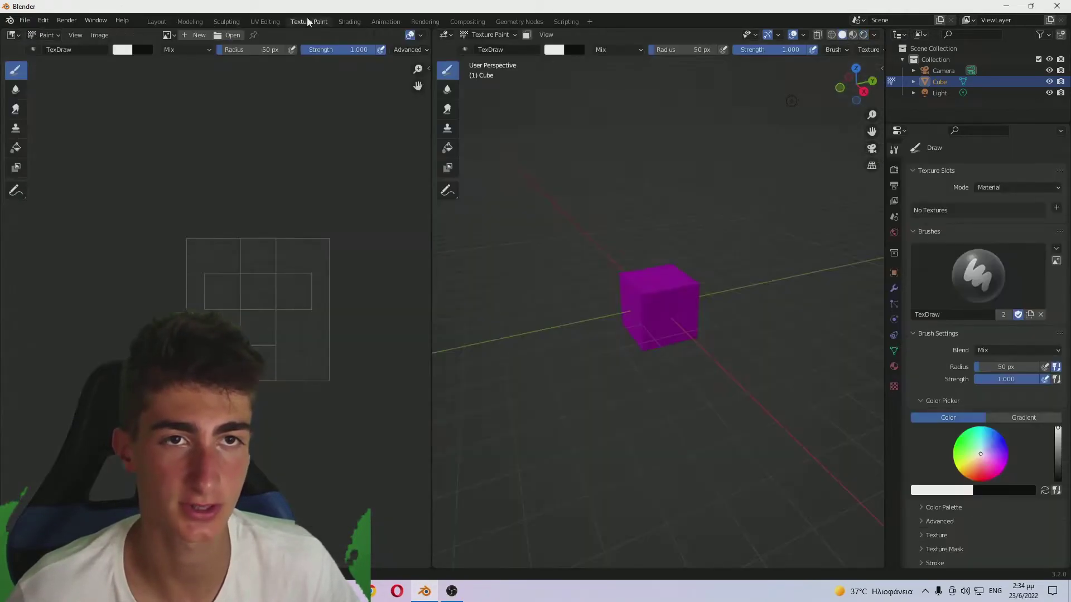
{"action": "mouse_move", "coordinate": [690, 327]}
{"action": "middle_mouse_down"}
{"action": "mouse_move", "coordinate": [669, 315]}
{"action": "mouse_move", "coordinate": [641, 334]}
{"action": "mouse_move", "coordinate": [613, 326]}
{"action": "mouse_move", "coordinate": [729, 317]}
{"action": "mouse_move", "coordinate": [658, 329]}
{"action": "mouse_move", "coordinate": [562, 316]}
{"action": "middle_mouse_up"}
{"action": "scroll", "coordinate": [729, 318], "scroll_direction": "down", "scroll_amount": 4}
{"action": "scroll", "coordinate": [683, 333], "scroll_direction": "up", "scroll_amount": 4}
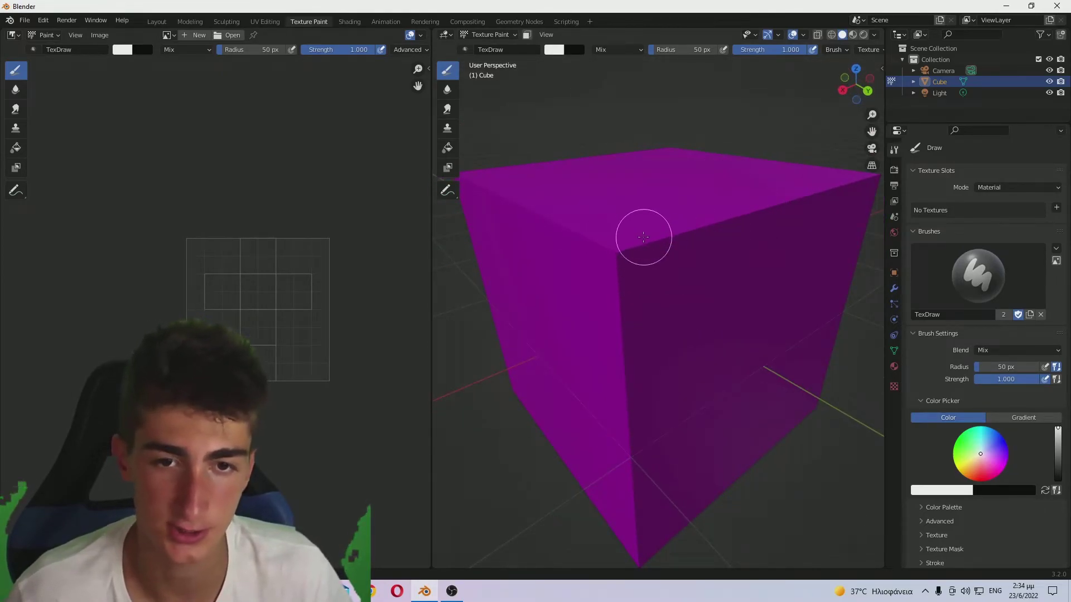
{"action": "left_click", "coordinate": [636, 234]}
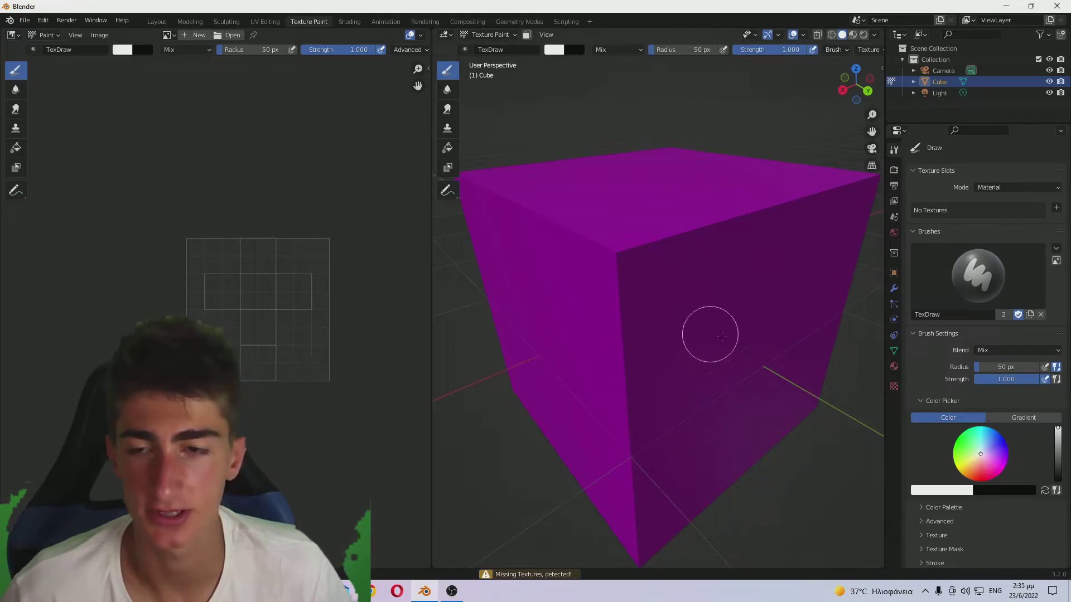
{"action": "scroll", "coordinate": [760, 304], "scroll_direction": "down", "scroll_amount": 3}
{"action": "scroll", "coordinate": [720, 303], "scroll_direction": "up", "scroll_amount": 3}
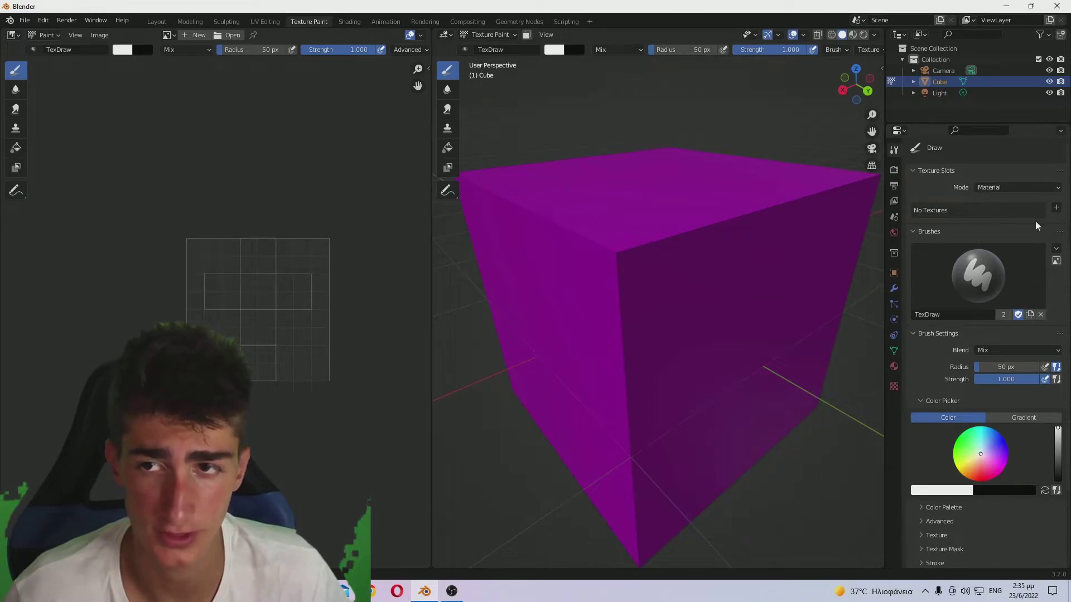
Step: Look over the Texture Slots Mode dropdown options without changing them
{"action": "left_click", "coordinate": [1018, 187]}
{"action": "left_click", "coordinate": [1028, 189]}
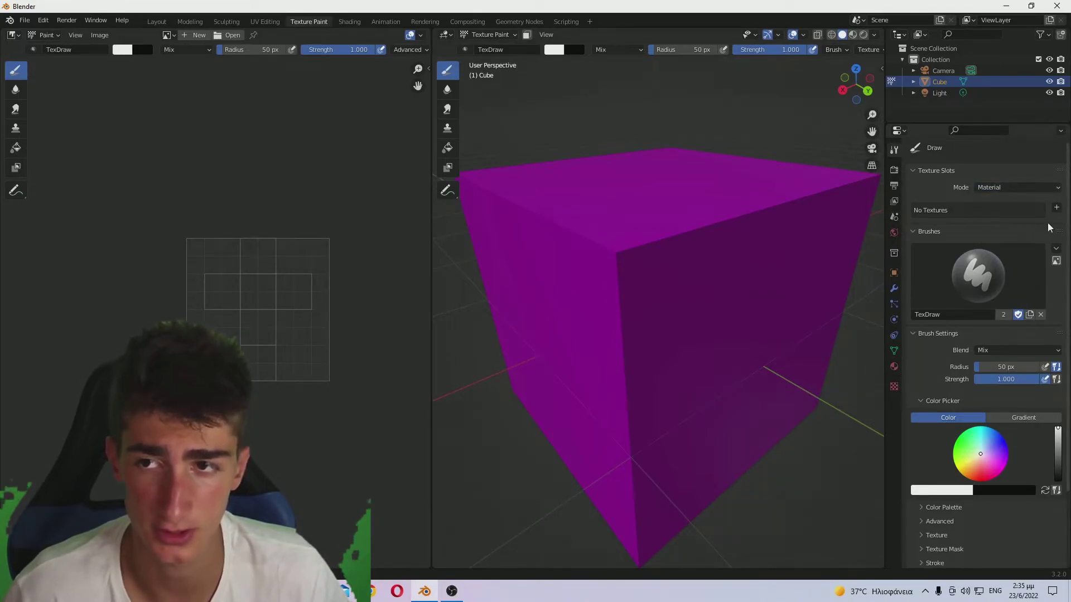
{"action": "left_click", "coordinate": [1050, 188]}
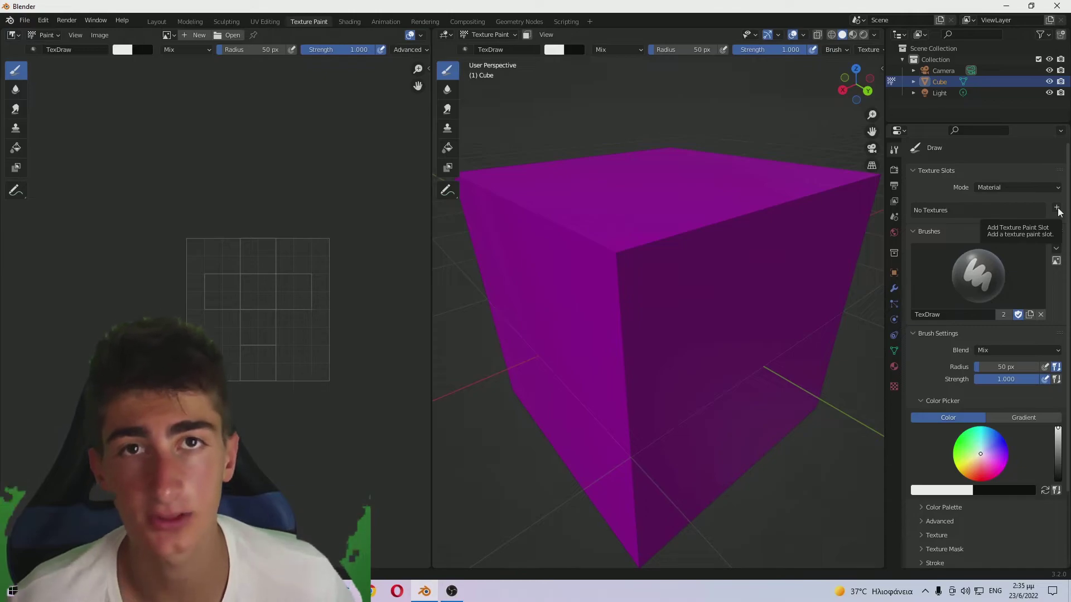
Step: Add a 1024 × 1024 Base Color paint slot named 'Textutre' with a saturated blue fill
{"action": "left_click", "coordinate": [1058, 209]}
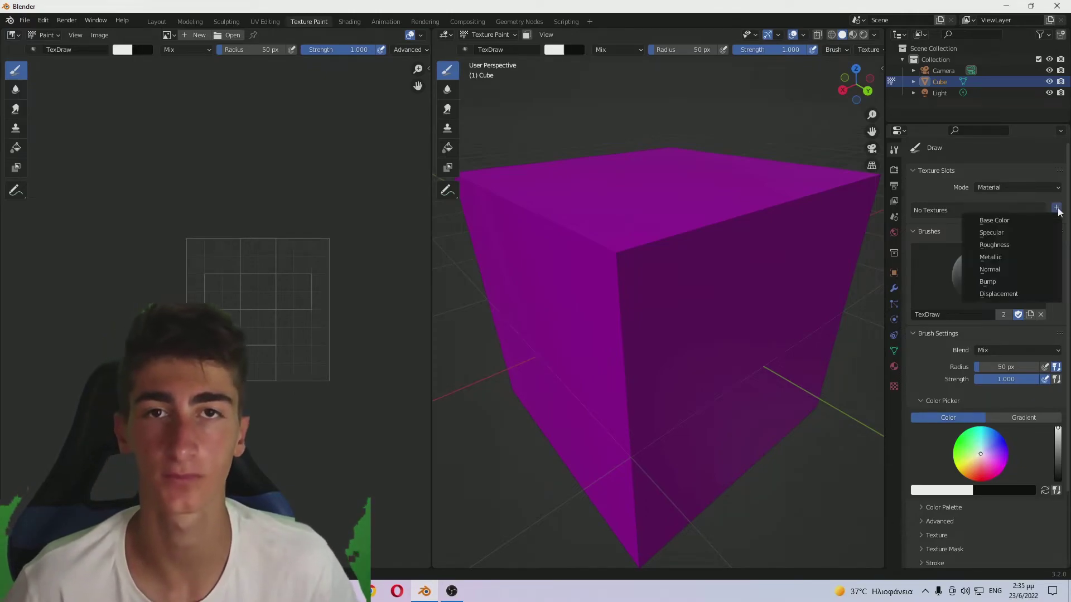
{"action": "left_click", "coordinate": [1020, 220]}
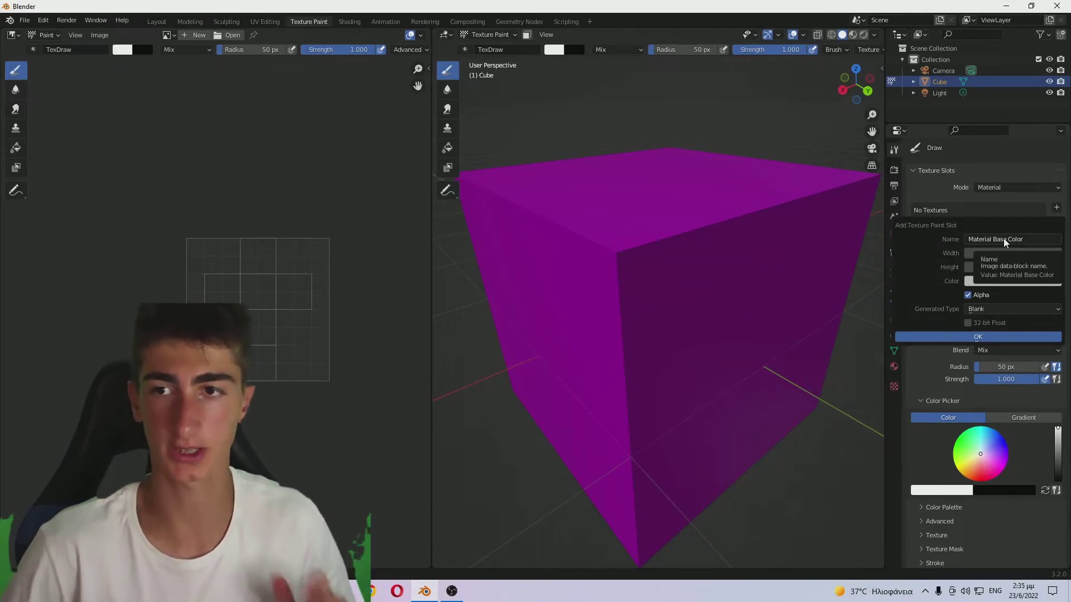
{"action": "left_click", "coordinate": [1003, 239]}
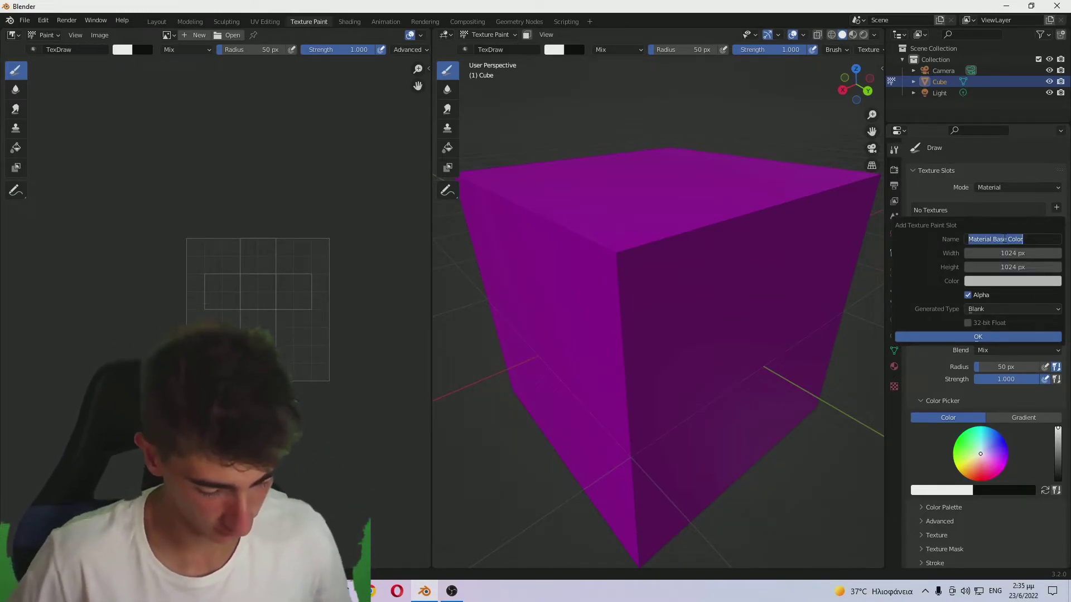
{"action": "type", "text": "Textutr"}
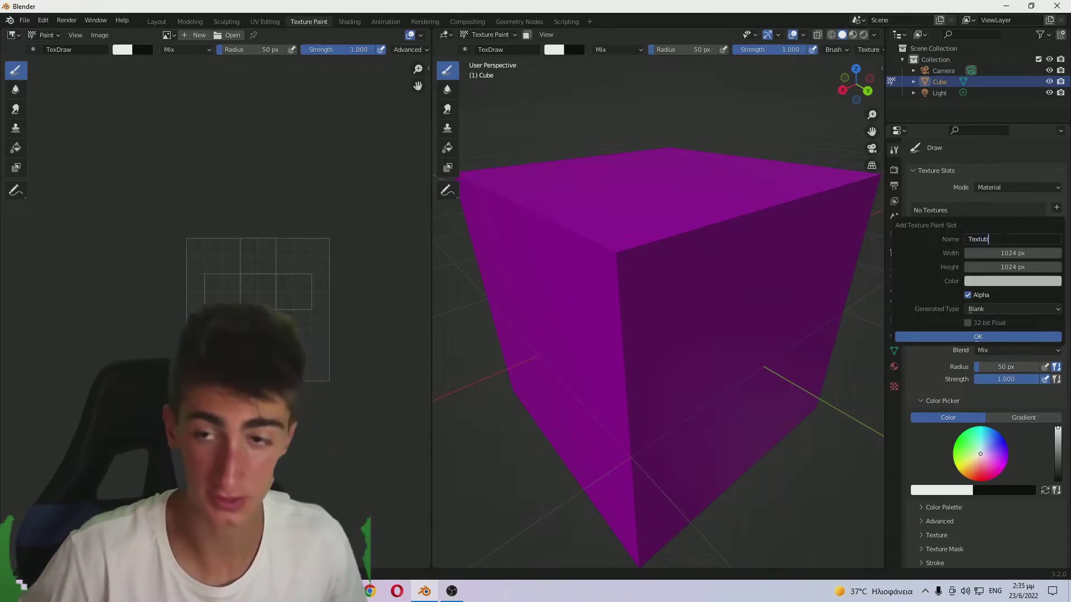
{"action": "type", "text": "e"}
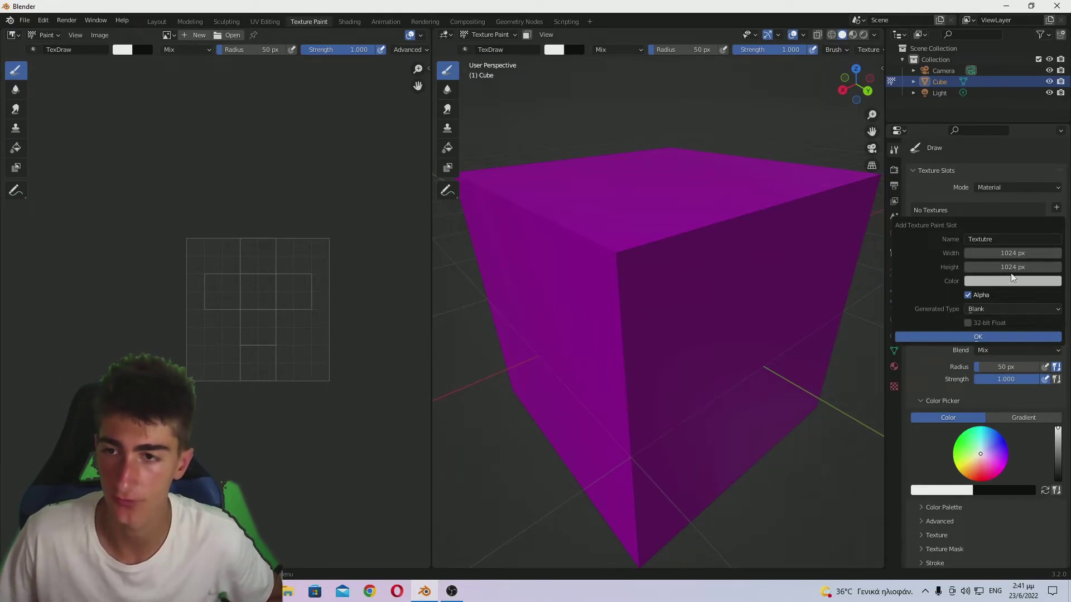
{"action": "left_click", "coordinate": [993, 283]}
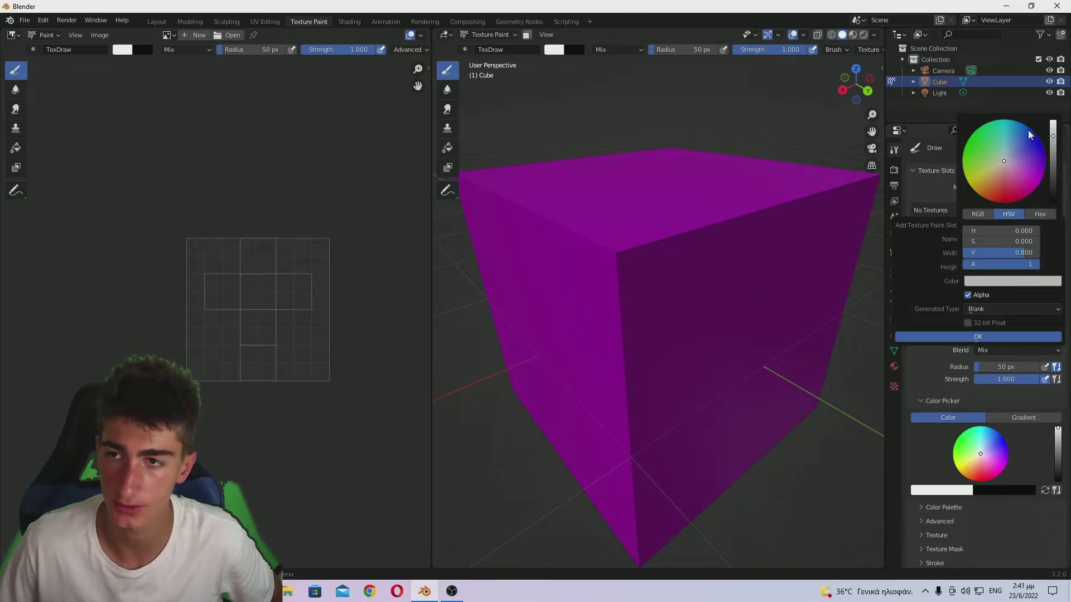
{"action": "left_click_drag", "start_coordinate": [1003, 161], "coordinate": [1026, 125]}
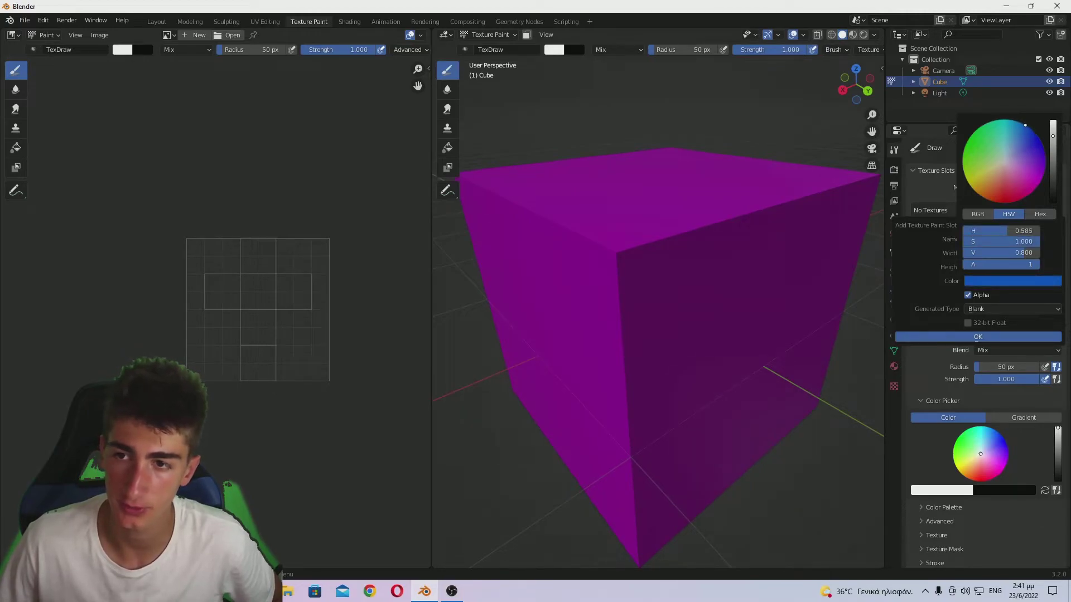
Step: Create the blue texture slot, then add a test Material.001 with a cyan-blue base colour
{"action": "left_click", "coordinate": [962, 337]}
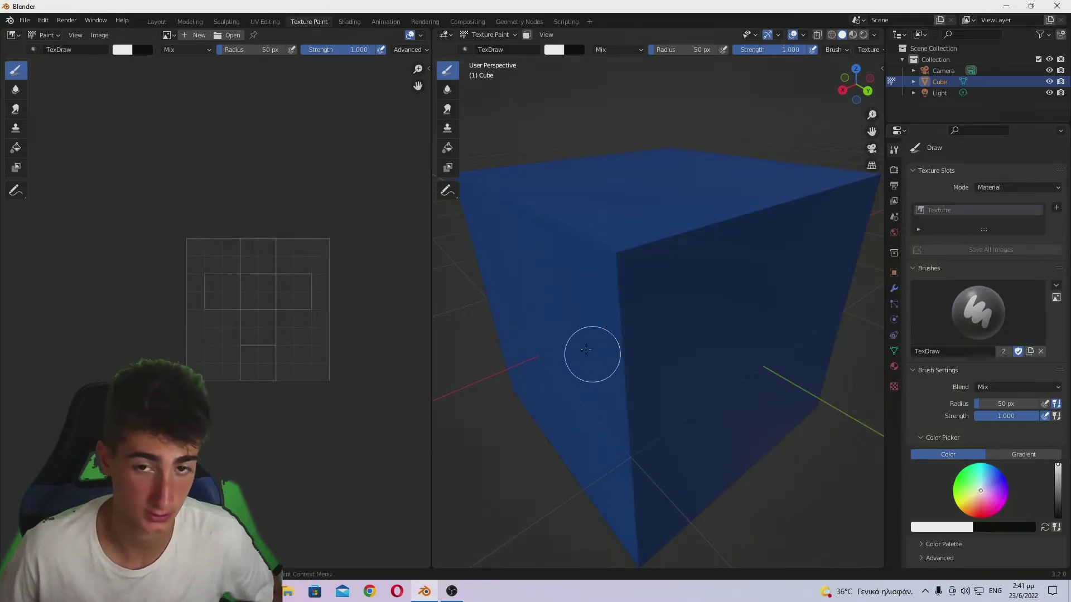
{"action": "middle_click_drag", "start_coordinate": [583, 349], "coordinate": [600, 236]}
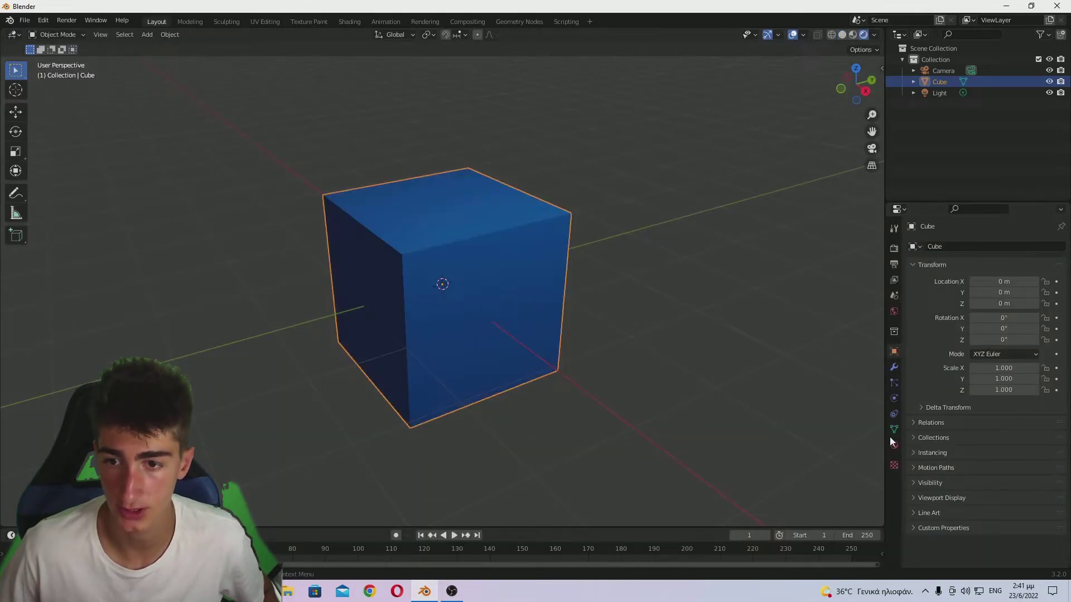
{"action": "left_click", "coordinate": [894, 443]}
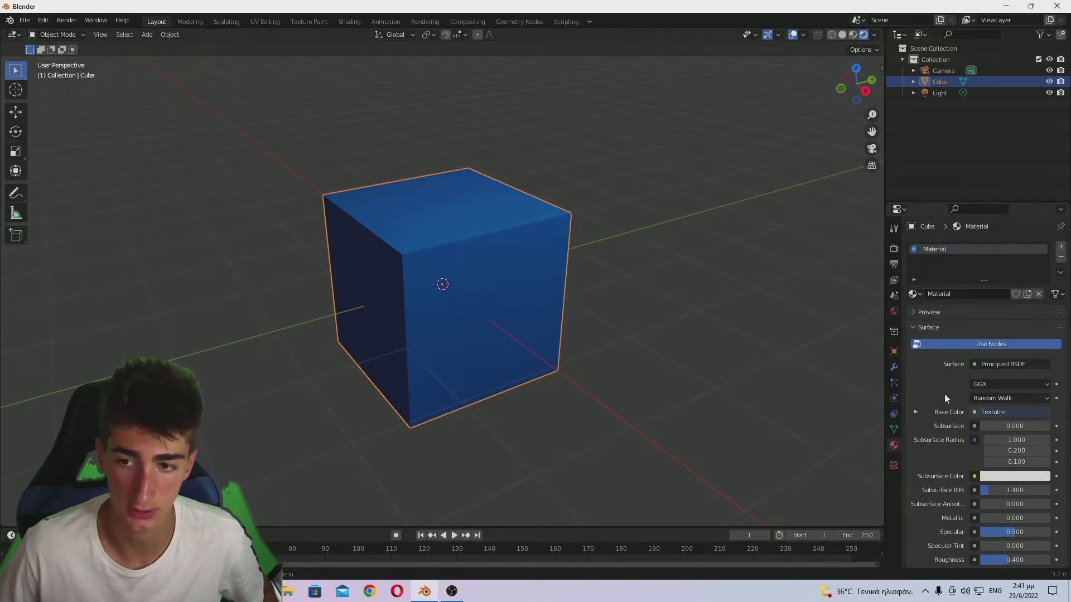
{"action": "left_click", "coordinate": [1061, 248]}
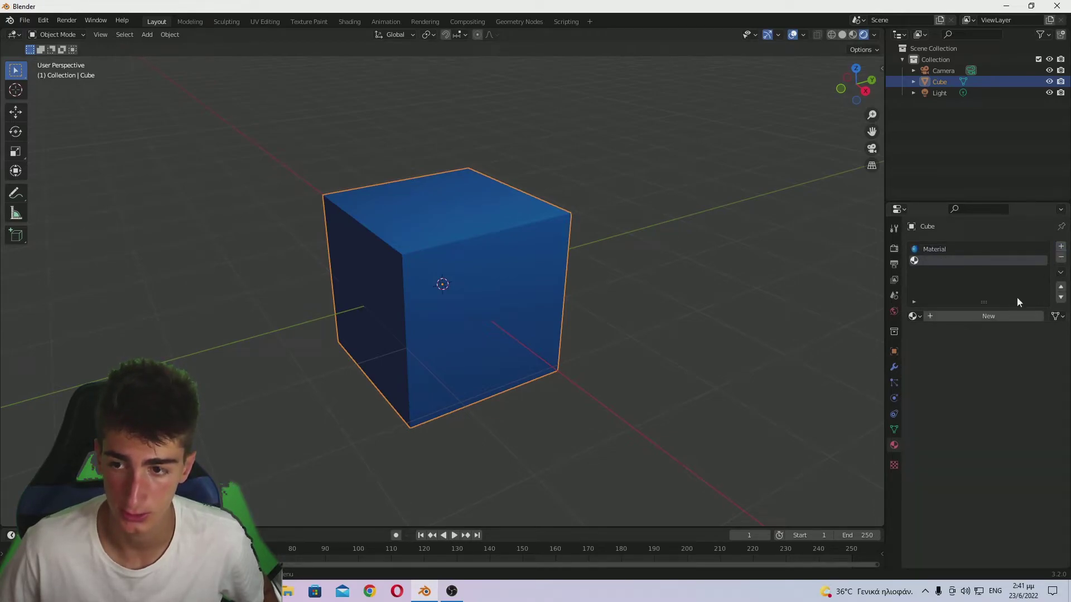
{"action": "left_click", "coordinate": [972, 317]}
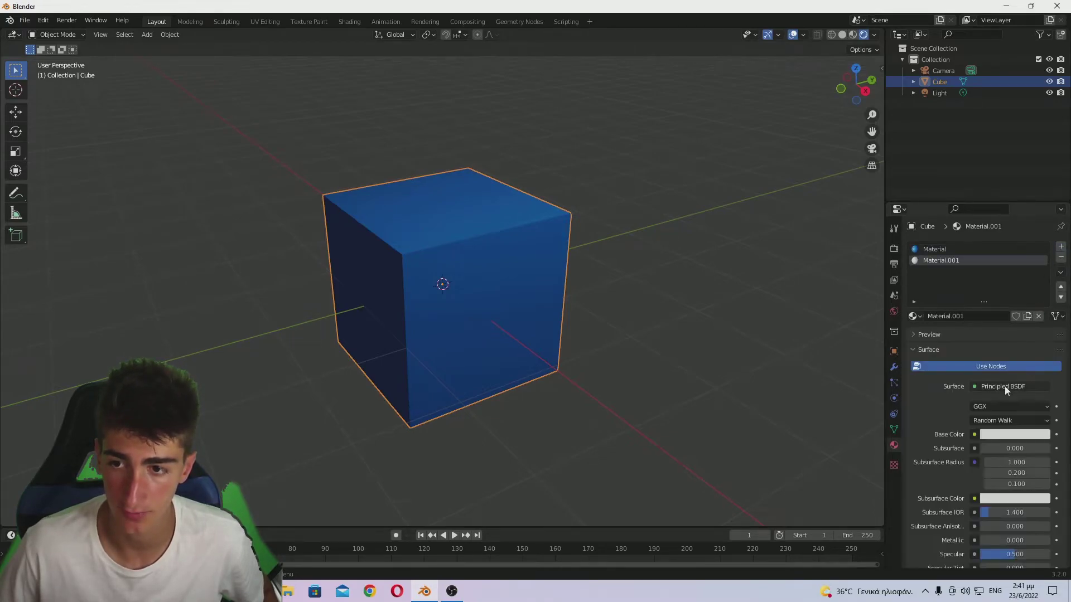
{"action": "left_click", "coordinate": [1011, 435]}
{"action": "mouse_move", "coordinate": [994, 299]}
{"action": "left_mouse_down"}
{"action": "mouse_move", "coordinate": [998, 287]}
{"action": "mouse_move", "coordinate": [978, 317]}
{"action": "left_mouse_up"}
Step: Remove the extra material slot and return to Texture Paint, zoomed out on the cube
{"action": "left_click", "coordinate": [1061, 257]}
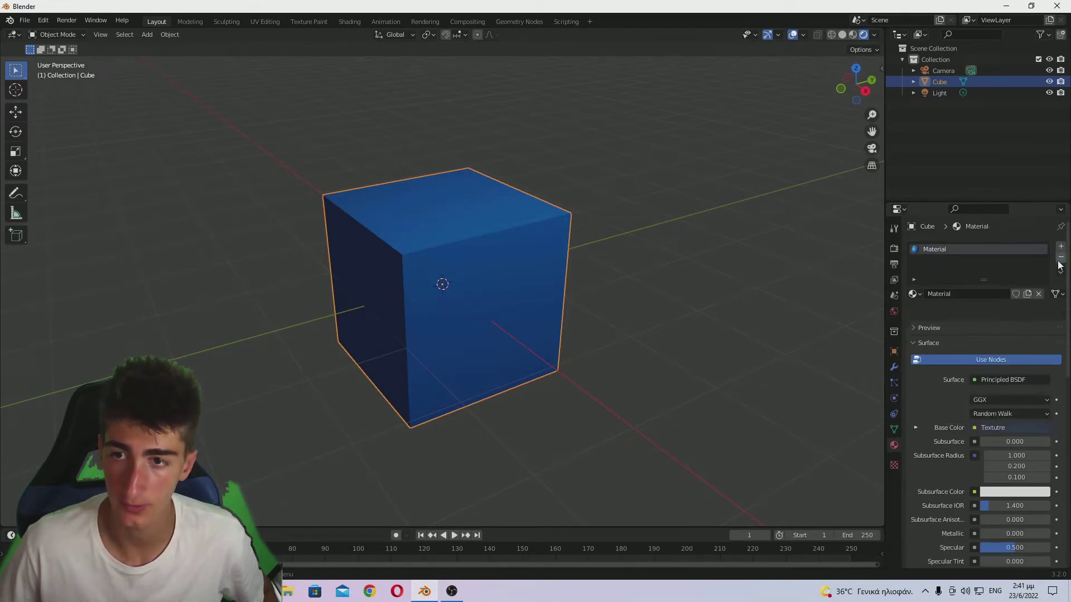
{"action": "left_click", "coordinate": [309, 21]}
{"action": "mouse_move", "coordinate": [702, 306]}
{"action": "middle_mouse_down"}
{"action": "mouse_move", "coordinate": [650, 302]}
{"action": "mouse_move", "coordinate": [664, 299]}
{"action": "mouse_move", "coordinate": [596, 343]}
{"action": "mouse_move", "coordinate": [578, 328]}
{"action": "middle_mouse_up"}
{"action": "scroll", "coordinate": [642, 302], "scroll_direction": "down", "scroll_amount": 5}
Step: Set Rendered shading again and orbit to a three-quarter corner view of the cube
{"action": "key", "text": "z"}
{"action": "left_click", "coordinate": [644, 292]}
{"action": "mouse_move", "coordinate": [645, 292]}
{"action": "middle_mouse_down"}
{"action": "mouse_move", "coordinate": [586, 334]}
{"action": "mouse_move", "coordinate": [622, 249]}
{"action": "middle_mouse_up"}
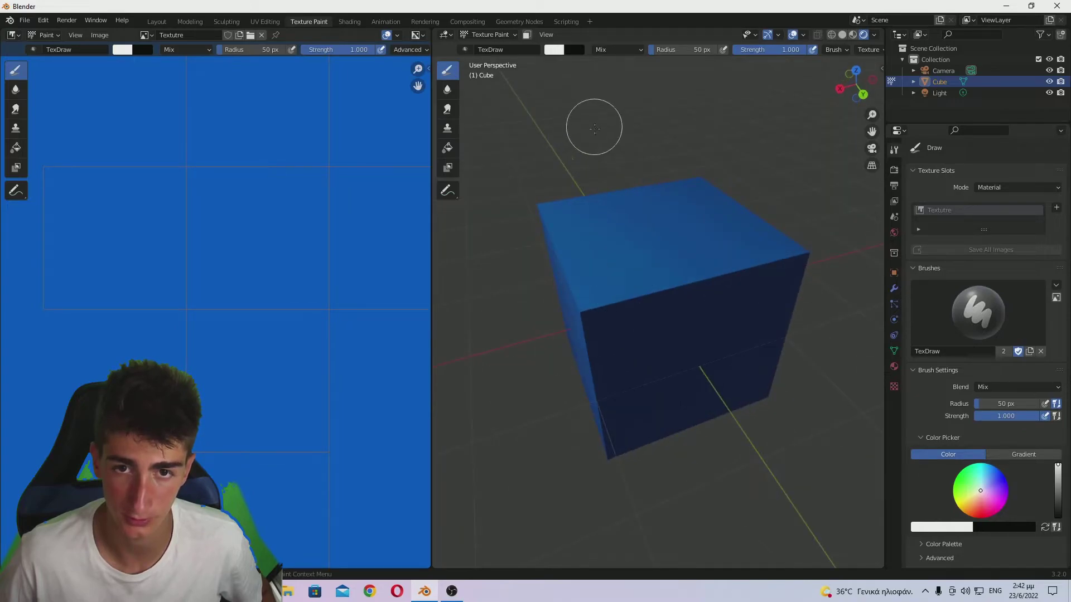
{"action": "scroll", "coordinate": [682, 294], "scroll_direction": "up", "scroll_amount": 5}
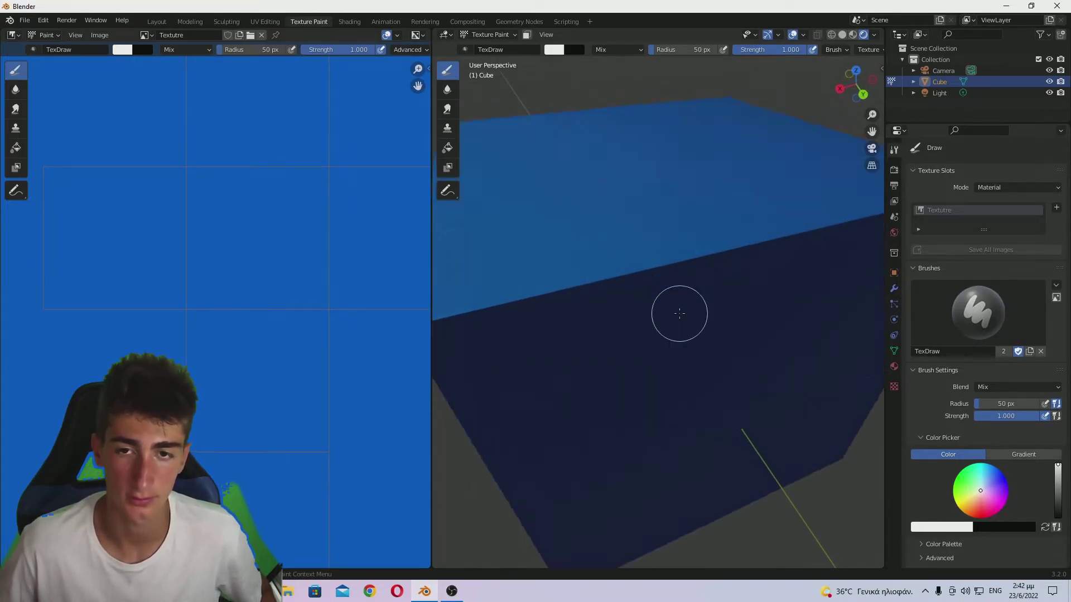
{"action": "scroll", "coordinate": [679, 313], "scroll_direction": "down", "scroll_amount": 2}
{"action": "scroll", "coordinate": [691, 309], "scroll_direction": "up", "scroll_amount": 3}
{"action": "scroll", "coordinate": [705, 308], "scroll_direction": "down", "scroll_amount": 10}
{"action": "middle_click_drag", "start_coordinate": [705, 308], "coordinate": [729, 288]}
{"action": "scroll", "coordinate": [838, 402], "scroll_direction": "up", "scroll_amount": 4}
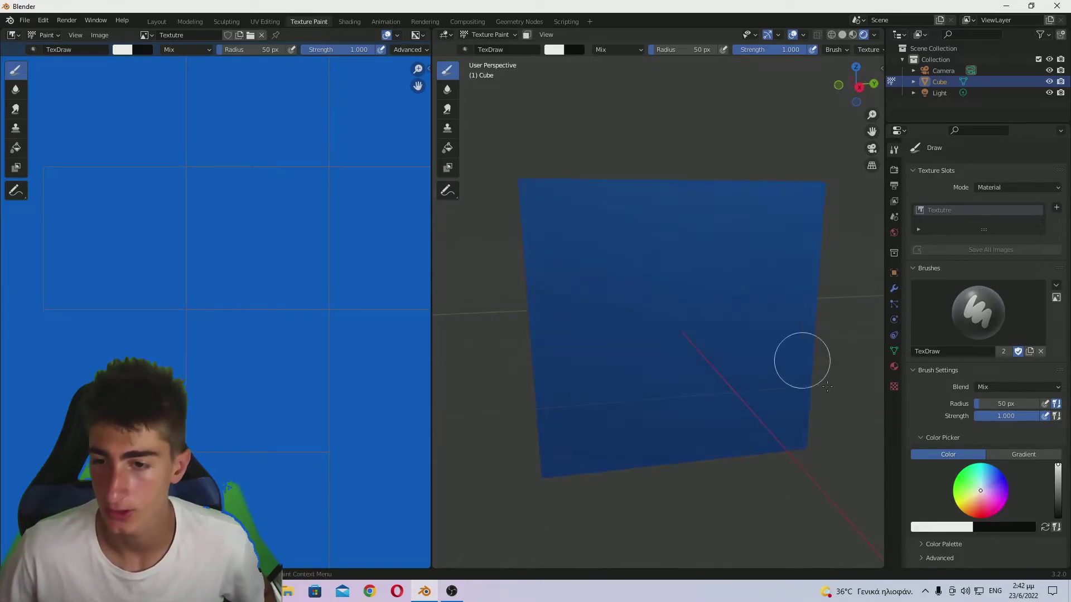
{"action": "middle_click_drag", "start_coordinate": [749, 332], "coordinate": [685, 358]}
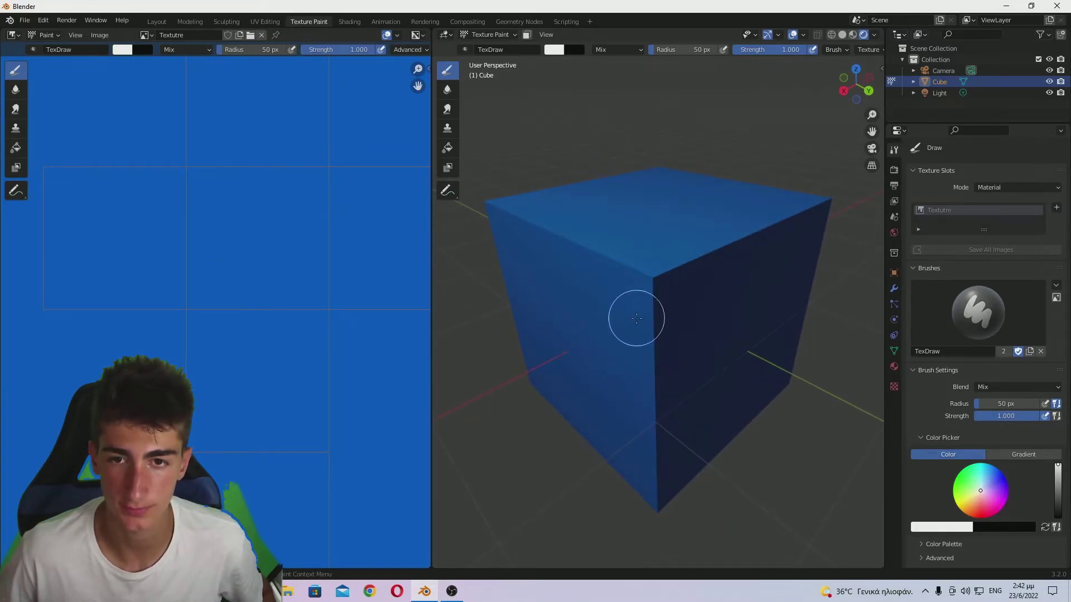
Step: Paint white over the faces and left-face blue patch, plus a heart and four dots on top
{"action": "mouse_move", "coordinate": [637, 319]}
{"action": "left_mouse_down"}
{"action": "mouse_move", "coordinate": [565, 268]}
{"action": "mouse_move", "coordinate": [541, 293]}
{"action": "mouse_move", "coordinate": [576, 301]}
{"action": "mouse_move", "coordinate": [500, 338]}
{"action": "mouse_move", "coordinate": [719, 348]}
{"action": "mouse_move", "coordinate": [623, 360]}
{"action": "mouse_move", "coordinate": [716, 393]}
{"action": "mouse_move", "coordinate": [702, 353]}
{"action": "mouse_move", "coordinate": [721, 308]}
{"action": "mouse_move", "coordinate": [692, 240]}
{"action": "mouse_move", "coordinate": [635, 273]}
{"action": "mouse_move", "coordinate": [664, 326]}
{"action": "mouse_move", "coordinate": [682, 475]}
{"action": "left_mouse_up"}
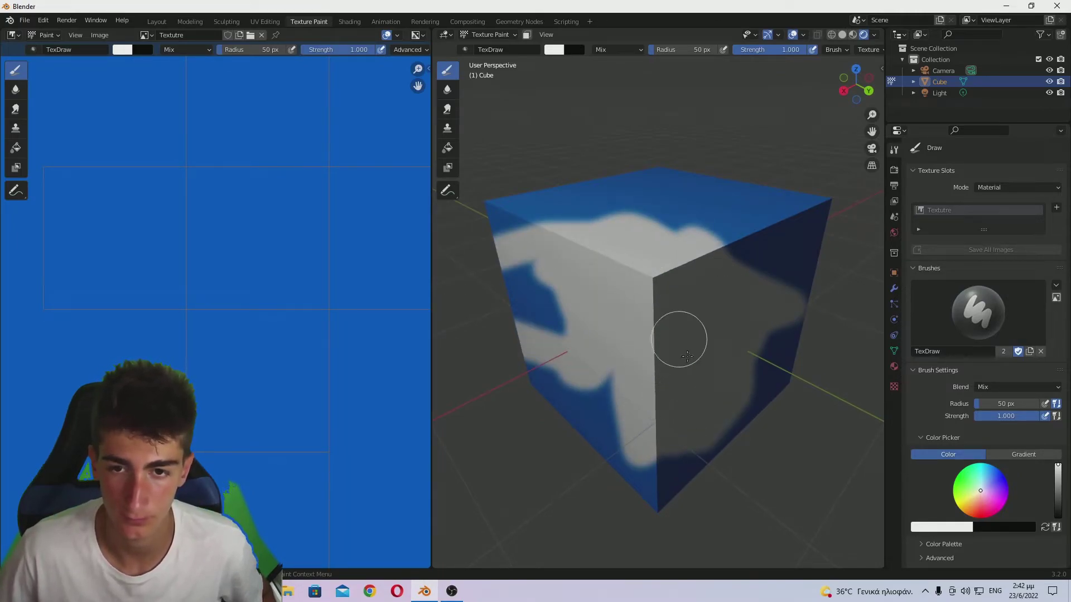
{"action": "left_click_drag", "start_coordinate": [558, 296], "coordinate": [591, 287]}
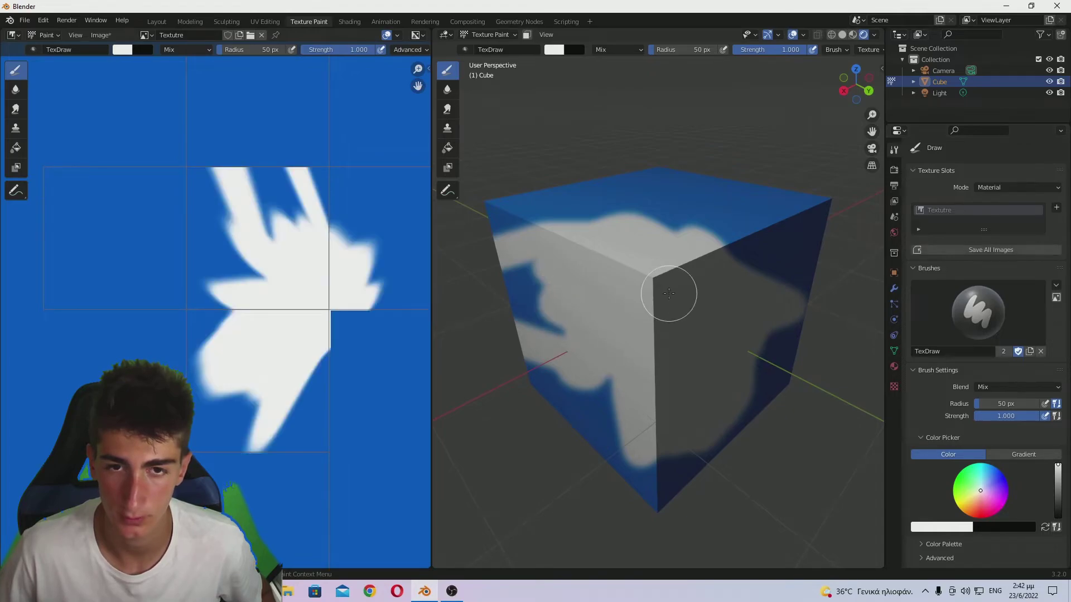
{"action": "mouse_move", "coordinate": [671, 291]}
{"action": "middle_mouse_down"}
{"action": "mouse_move", "coordinate": [640, 252]}
{"action": "mouse_move", "coordinate": [699, 260]}
{"action": "middle_mouse_up"}
{"action": "middle_click_drag", "start_coordinate": [749, 300], "coordinate": [675, 299]}
{"action": "mouse_move", "coordinate": [674, 299]}
{"action": "left_mouse_down"}
{"action": "mouse_move", "coordinate": [638, 313]}
{"action": "mouse_move", "coordinate": [692, 335]}
{"action": "left_mouse_up"}
{"action": "left_click", "coordinate": [751, 275]}
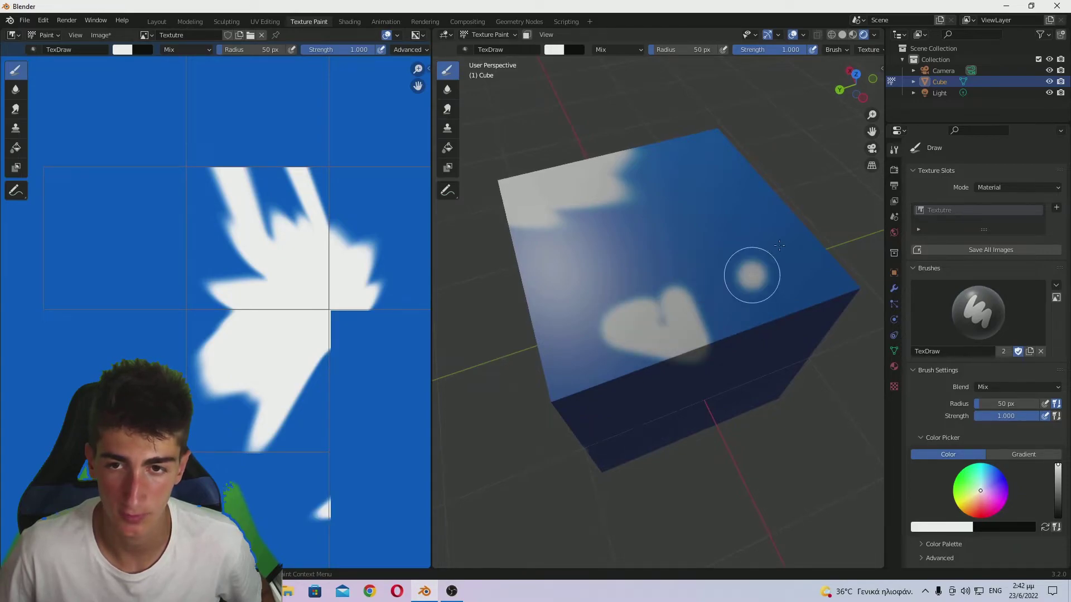
{"action": "left_click", "coordinate": [706, 217]}
{"action": "left_click", "coordinate": [641, 249]}
{"action": "left_click", "coordinate": [561, 273]}
Step: Paint white strokes on the side and front faces and a white blob underneath
{"action": "middle_click_drag", "start_coordinate": [765, 318], "coordinate": [713, 299]}
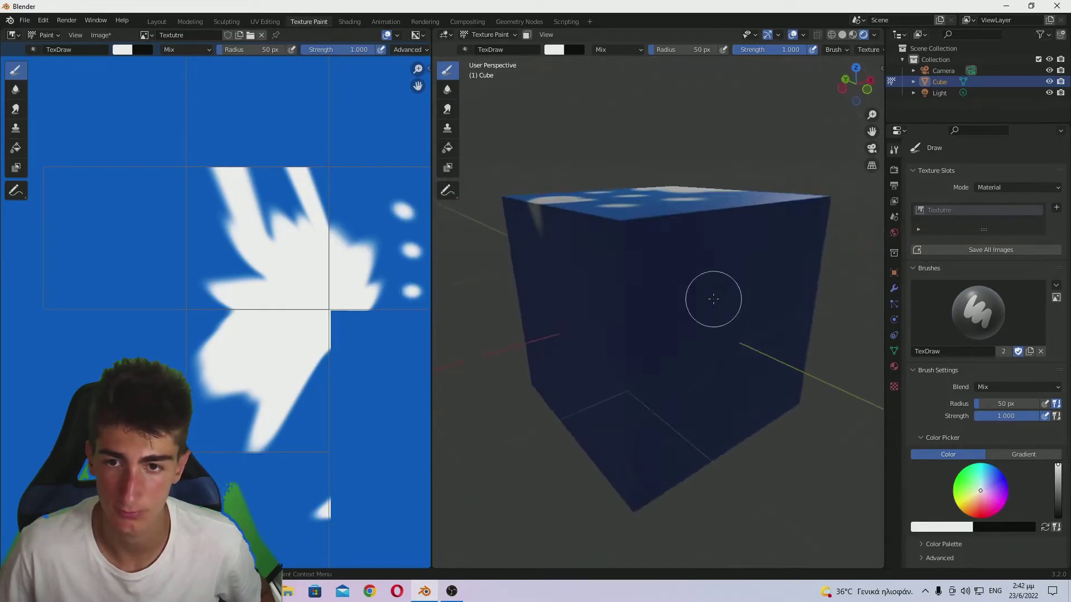
{"action": "left_click_drag", "start_coordinate": [708, 303], "coordinate": [784, 337]}
{"action": "mouse_move", "coordinate": [783, 336]}
{"action": "middle_mouse_down"}
{"action": "mouse_move", "coordinate": [591, 378]}
{"action": "mouse_move", "coordinate": [847, 322]}
{"action": "mouse_move", "coordinate": [688, 366]}
{"action": "middle_mouse_up"}
{"action": "left_click_drag", "start_coordinate": [688, 366], "coordinate": [550, 406]}
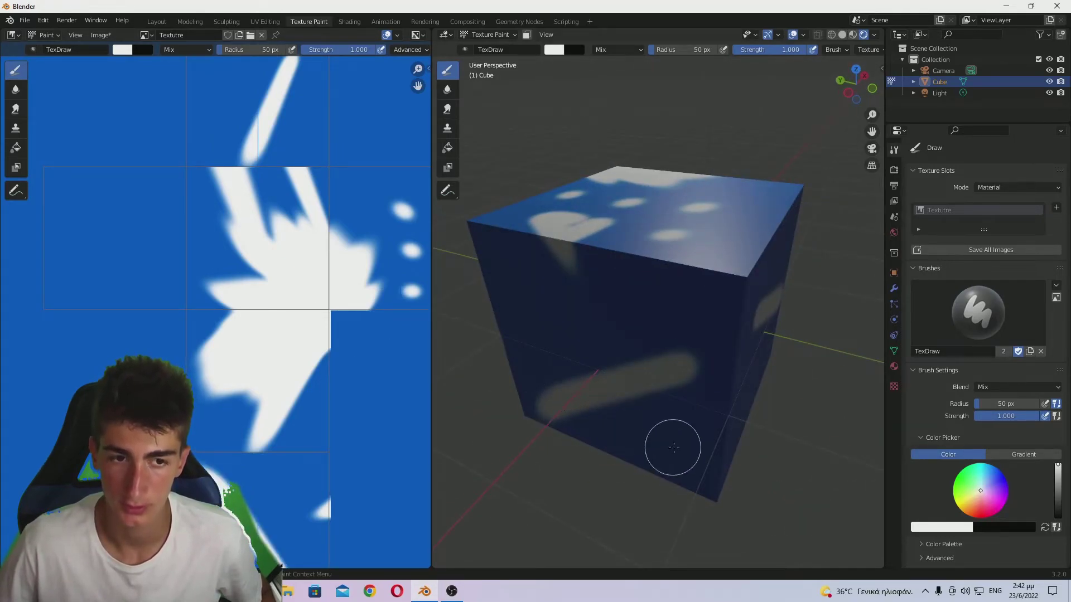
{"action": "middle_click_drag", "start_coordinate": [758, 486], "coordinate": [638, 402]}
{"action": "left_click", "coordinate": [591, 382]}
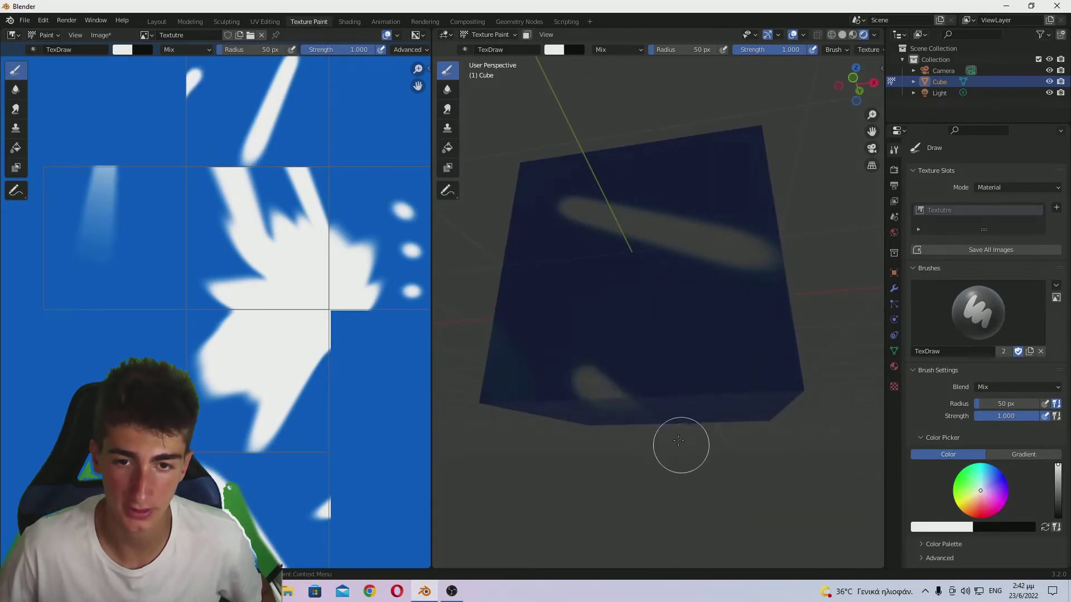
Step: Add a white spot, a long diagonal white stroke, and more white across the top
{"action": "mouse_move", "coordinate": [674, 436]}
{"action": "middle_mouse_down"}
{"action": "mouse_move", "coordinate": [605, 451]}
{"action": "mouse_move", "coordinate": [619, 492]}
{"action": "mouse_move", "coordinate": [662, 406]}
{"action": "mouse_move", "coordinate": [604, 435]}
{"action": "mouse_move", "coordinate": [764, 302]}
{"action": "middle_mouse_up"}
{"action": "left_click", "coordinate": [742, 332]}
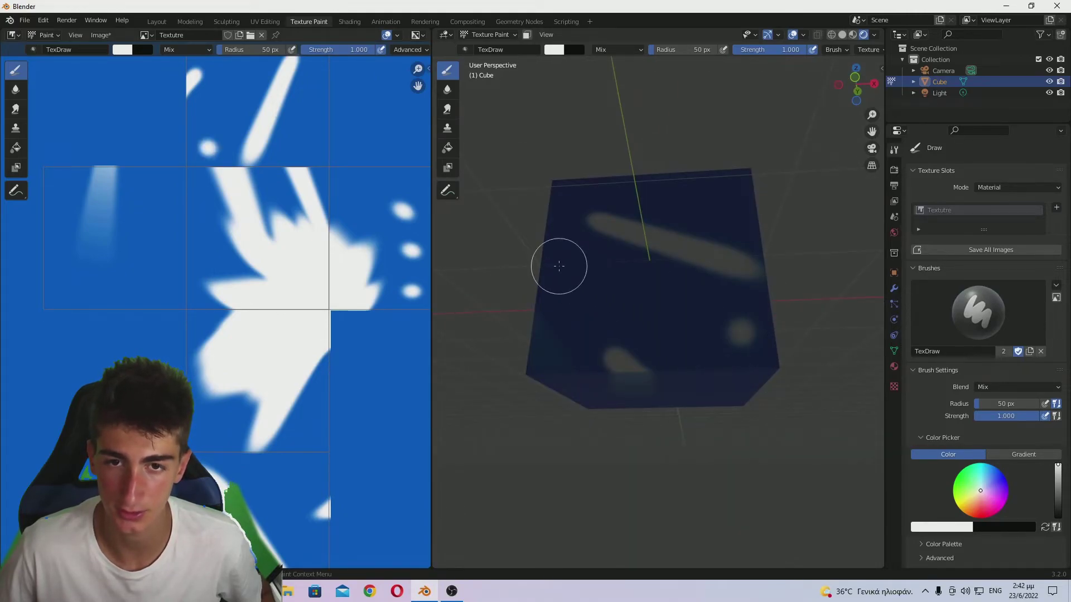
{"action": "left_click_drag", "start_coordinate": [557, 263], "coordinate": [863, 359]}
{"action": "middle_click_drag", "start_coordinate": [850, 364], "coordinate": [638, 335]}
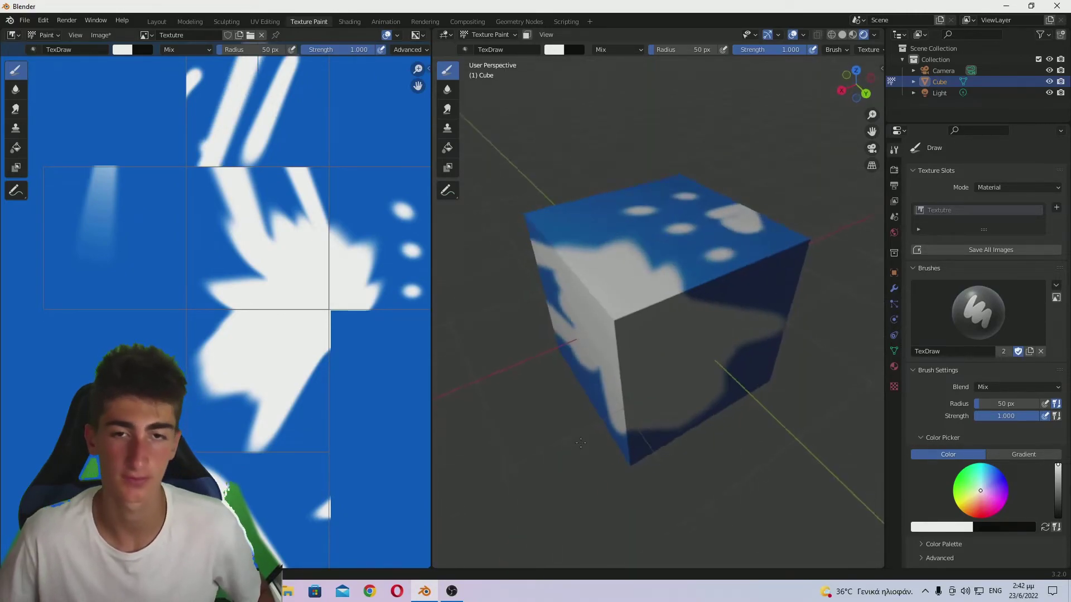
{"action": "mouse_move", "coordinate": [537, 177]}
{"action": "middle_mouse_down"}
{"action": "mouse_move", "coordinate": [742, 278]}
{"action": "mouse_move", "coordinate": [672, 294]}
{"action": "middle_mouse_up"}
{"action": "mouse_move", "coordinate": [672, 294]}
{"action": "left_mouse_down"}
{"action": "mouse_move", "coordinate": [610, 337]}
{"action": "mouse_move", "coordinate": [691, 321]}
{"action": "mouse_move", "coordinate": [681, 262]}
{"action": "left_mouse_up"}
{"action": "mouse_move", "coordinate": [681, 263]}
{"action": "middle_mouse_down"}
{"action": "mouse_move", "coordinate": [641, 279]}
{"action": "mouse_move", "coordinate": [585, 268]}
{"action": "middle_mouse_up"}
Step: Preview the painted cube in the Layout workspace, then return to Texture Paint
{"action": "left_click", "coordinate": [155, 21]}
{"action": "middle_click_drag", "start_coordinate": [651, 330], "coordinate": [607, 331]}
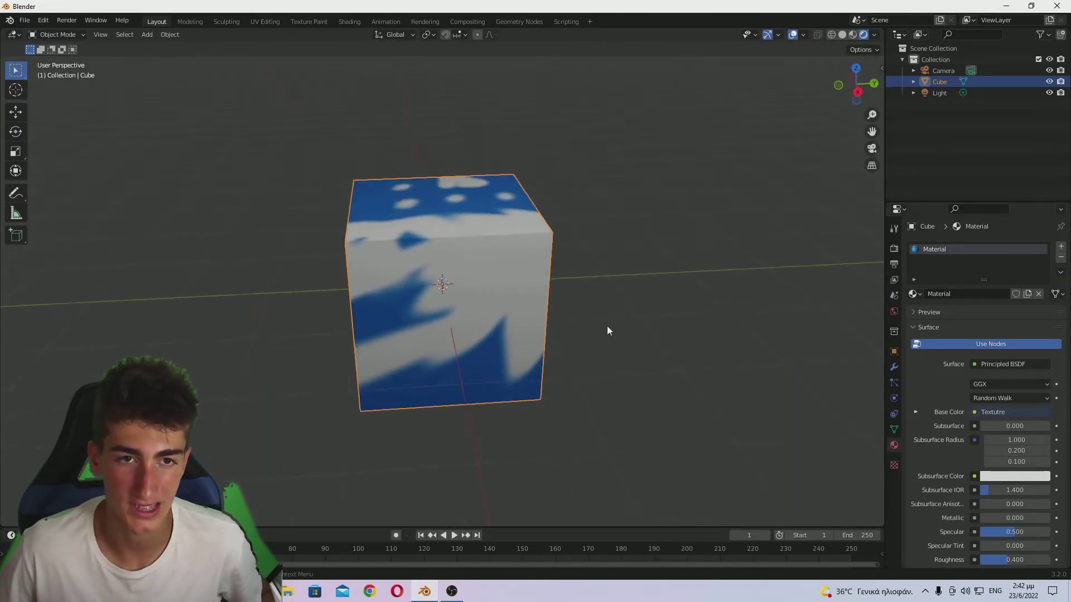
{"action": "left_click", "coordinate": [309, 21]}
{"action": "mouse_move", "coordinate": [676, 346]}
{"action": "middle_mouse_down"}
{"action": "mouse_move", "coordinate": [603, 254]}
{"action": "mouse_move", "coordinate": [596, 332]}
{"action": "middle_mouse_up"}
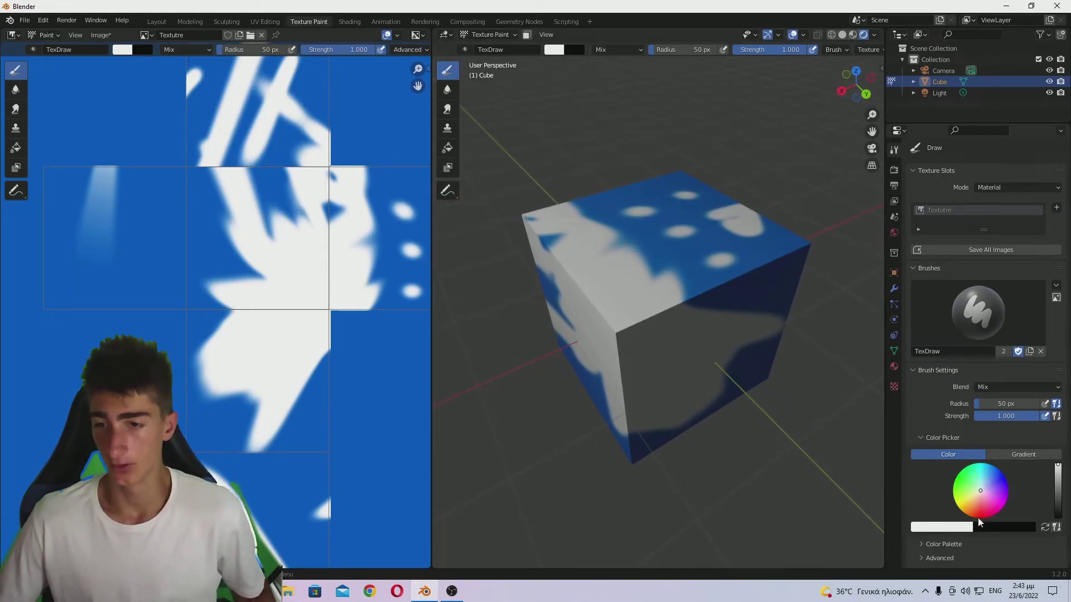
Step: Set the brush colour to purple and paint strokes, a crescent and a dab on top
{"action": "left_click", "coordinate": [941, 527]}
{"action": "left_click", "coordinate": [952, 422]}
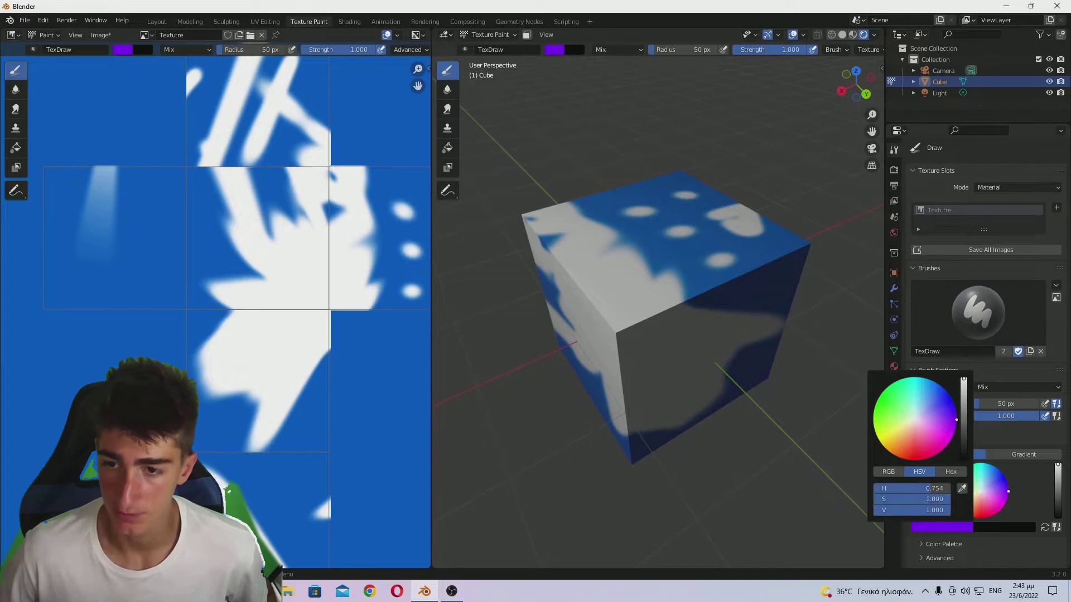
{"action": "left_click_drag", "start_coordinate": [645, 317], "coordinate": [722, 338]}
{"action": "mouse_move", "coordinate": [627, 243]}
{"action": "left_mouse_down"}
{"action": "mouse_move", "coordinate": [641, 268]}
{"action": "mouse_move", "coordinate": [719, 281]}
{"action": "left_mouse_up"}
{"action": "mouse_move", "coordinate": [692, 201]}
{"action": "left_mouse_down"}
{"action": "mouse_move", "coordinate": [655, 208]}
{"action": "mouse_move", "coordinate": [669, 188]}
{"action": "left_mouse_up"}
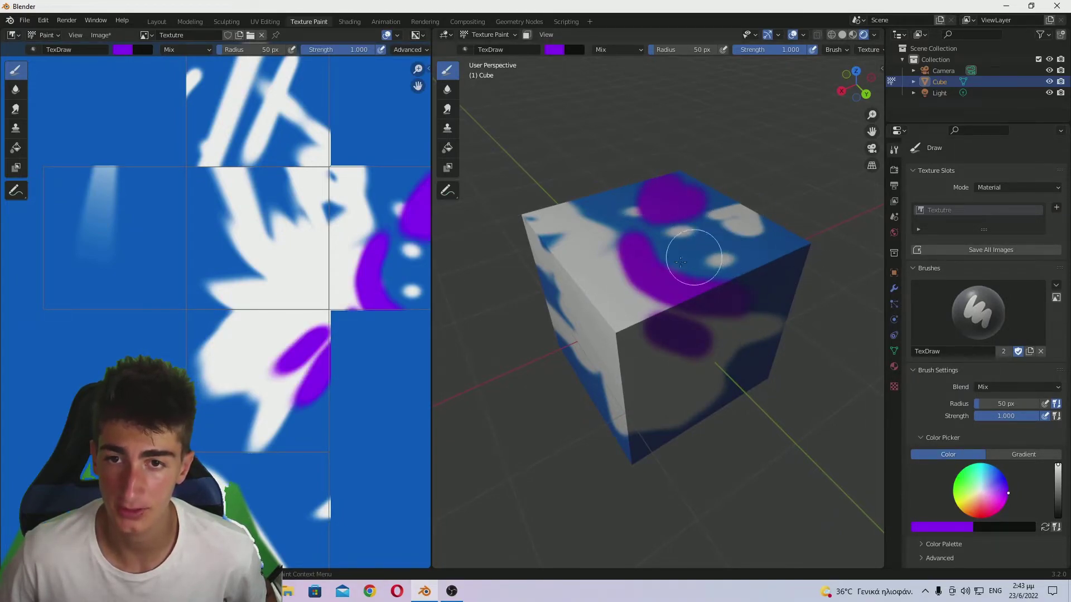
{"action": "left_click_drag", "start_coordinate": [669, 263], "coordinate": [564, 260]}
Step: Paint two purple strokes across the lower front face and set the brush blend to Darken
{"action": "middle_click_drag", "start_coordinate": [758, 462], "coordinate": [792, 424]}
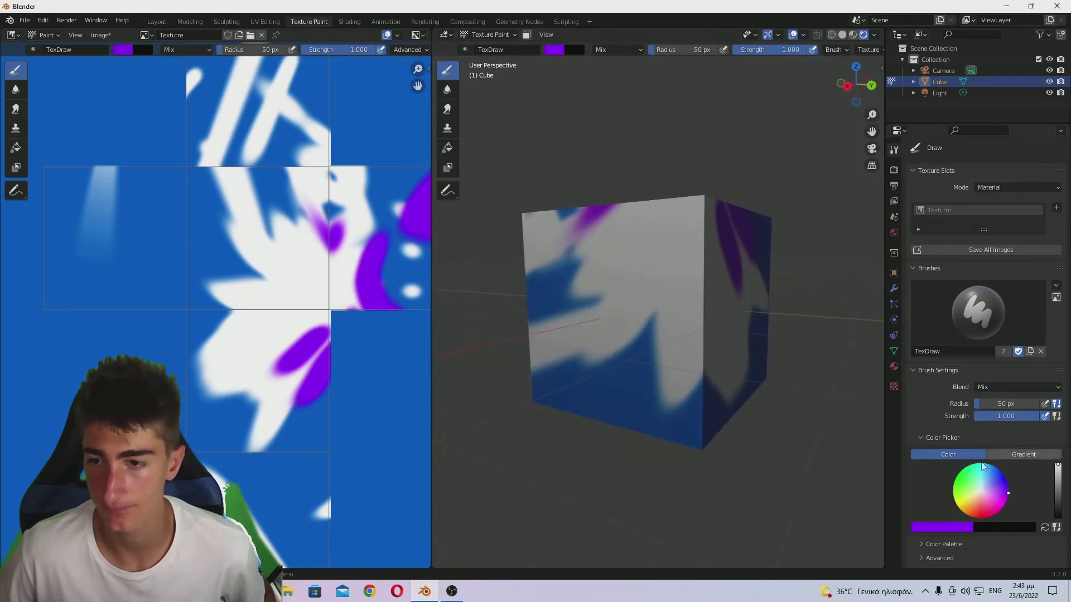
{"action": "middle_click_drag", "start_coordinate": [845, 335], "coordinate": [664, 354]}
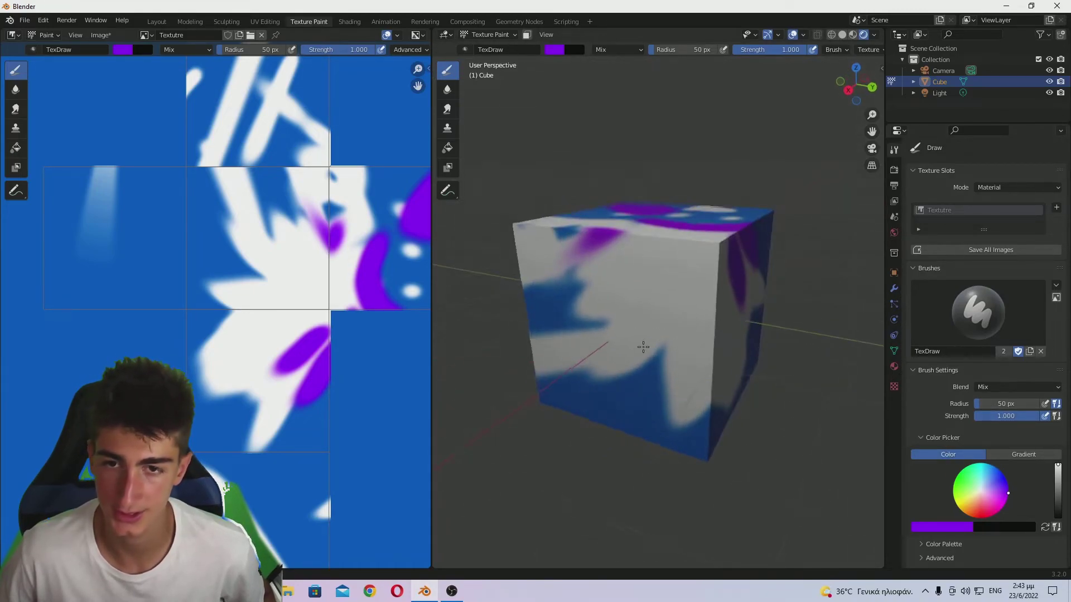
{"action": "scroll", "coordinate": [665, 354], "scroll_direction": "up", "scroll_amount": 8}
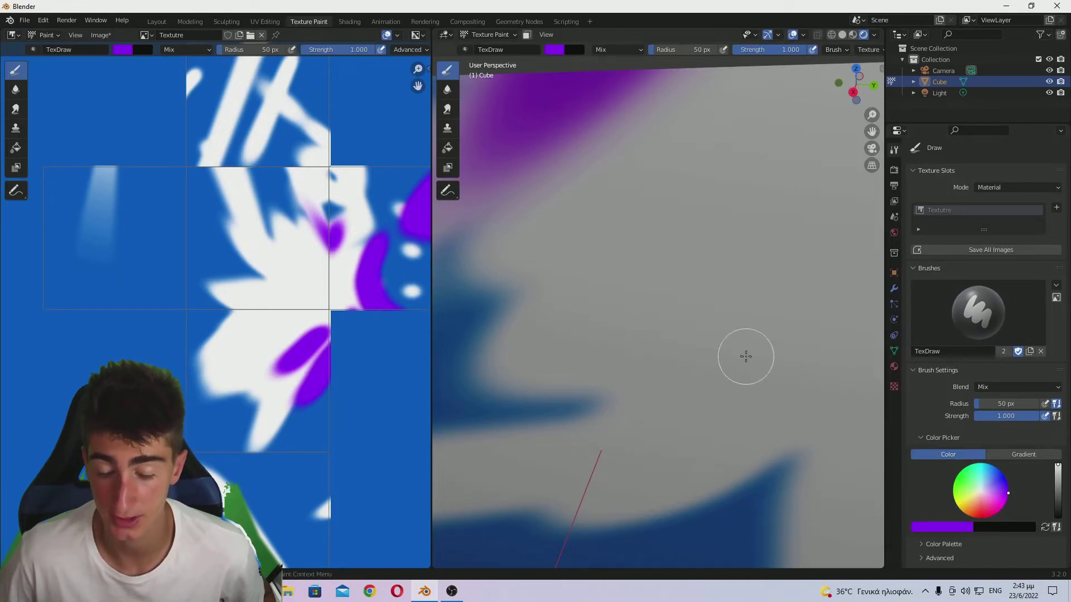
{"action": "scroll", "coordinate": [746, 356], "scroll_direction": "down", "scroll_amount": 8}
{"action": "mouse_move", "coordinate": [641, 354]}
{"action": "left_mouse_down"}
{"action": "mouse_move", "coordinate": [700, 395]}
{"action": "mouse_move", "coordinate": [680, 398]}
{"action": "left_mouse_up"}
{"action": "left_click_drag", "start_coordinate": [579, 334], "coordinate": [676, 380]}
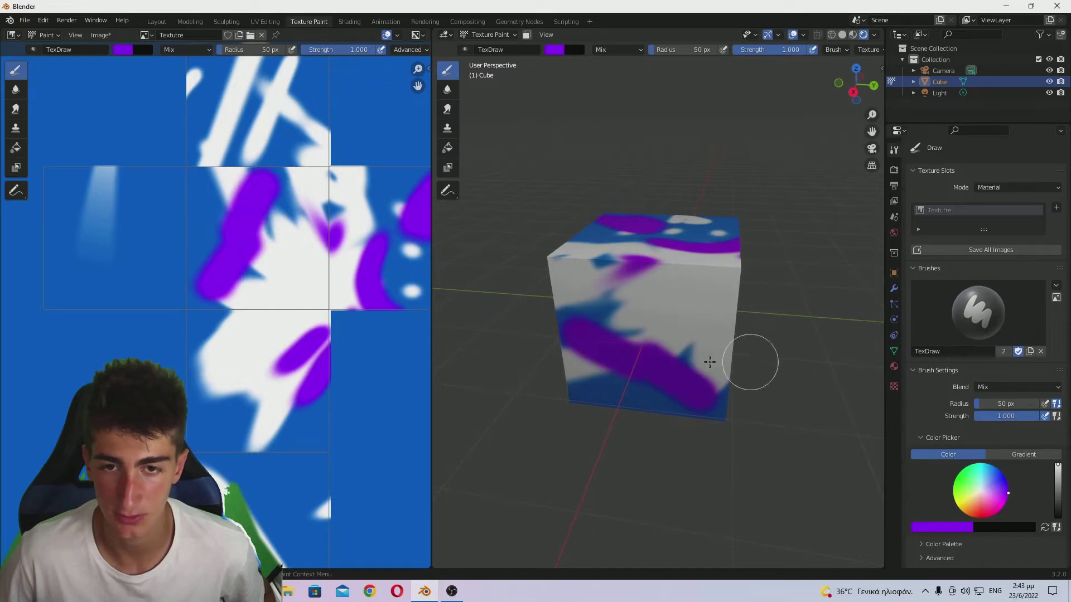
{"action": "left_click", "coordinate": [996, 388]}
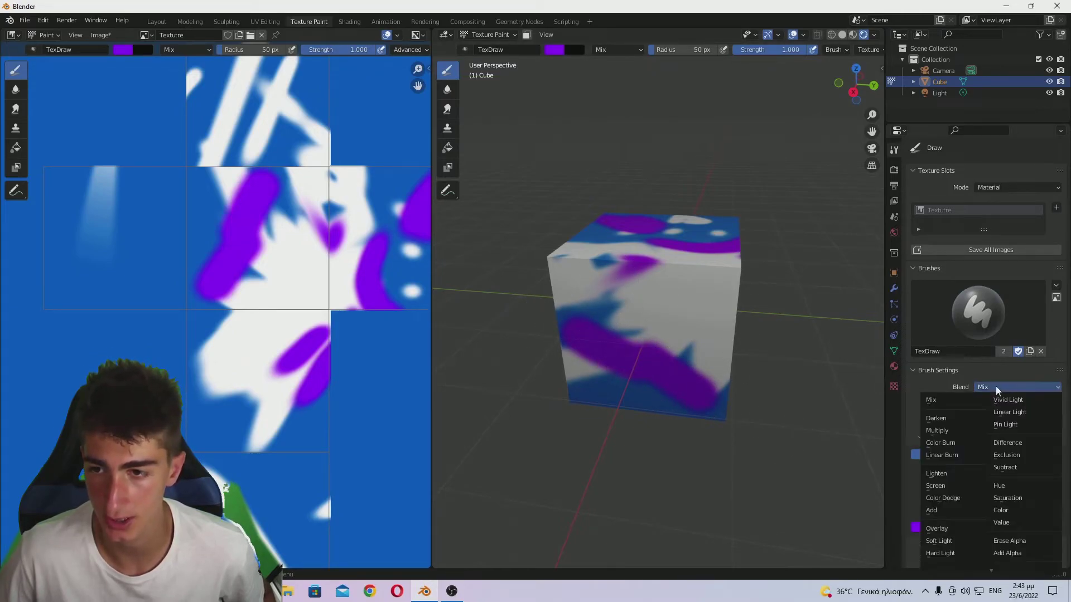
{"action": "left_click", "coordinate": [943, 421]}
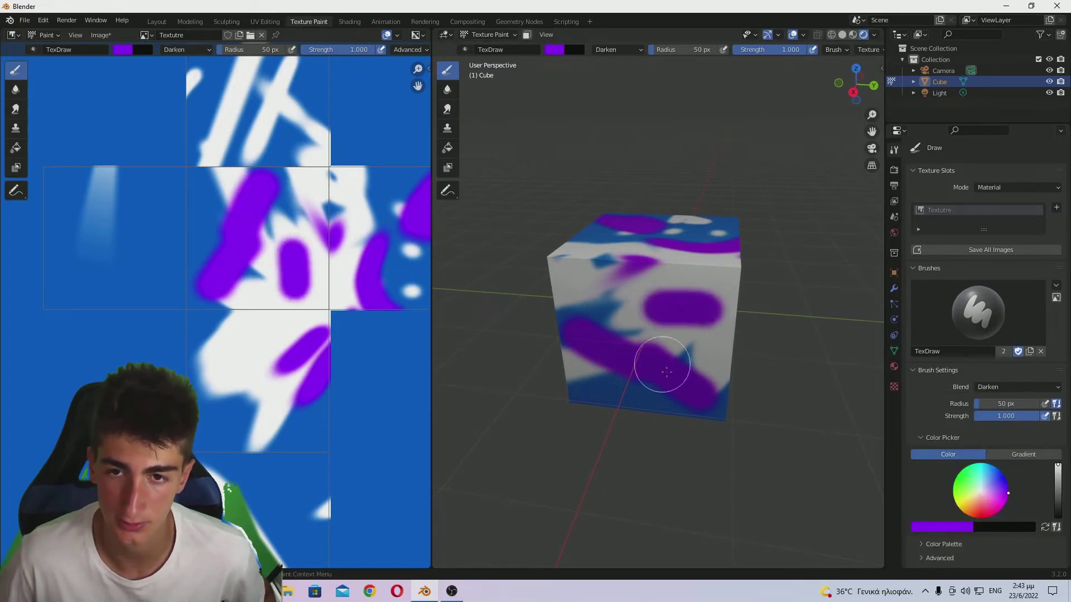
Step: Undo the last purple dab, switch the blend to Color Burn, and paint dark front strokes
{"action": "key", "text": "ctrl+z"}
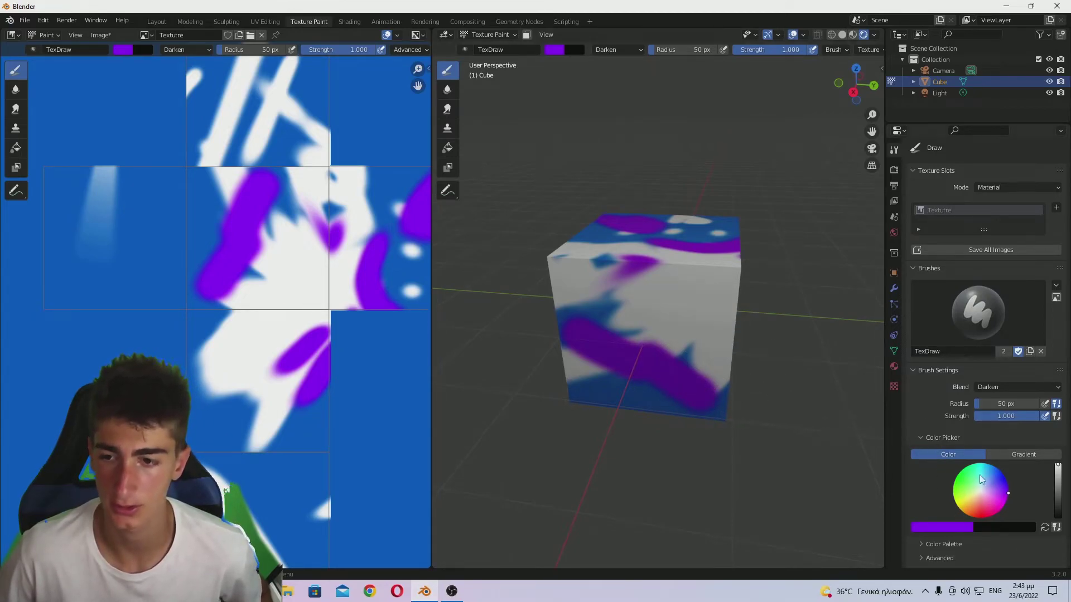
{"action": "left_click", "coordinate": [999, 390]}
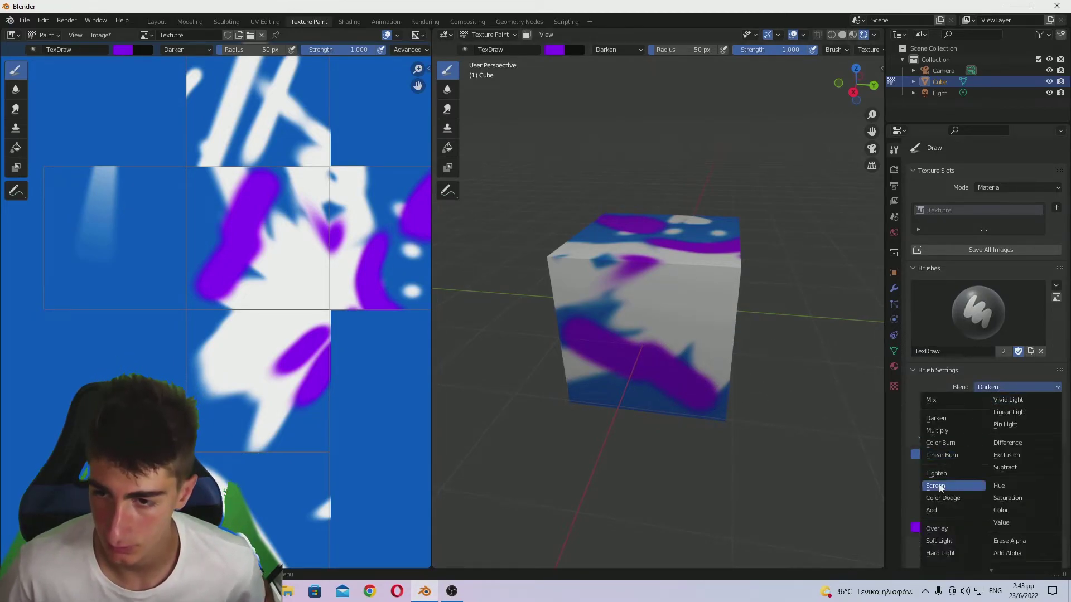
{"action": "left_click", "coordinate": [943, 443]}
{"action": "mouse_move", "coordinate": [634, 306]}
{"action": "left_mouse_down"}
{"action": "mouse_move", "coordinate": [784, 352]}
{"action": "mouse_move", "coordinate": [704, 354]}
{"action": "mouse_move", "coordinate": [623, 406]}
{"action": "mouse_move", "coordinate": [593, 390]}
{"action": "left_mouse_up"}
{"action": "mouse_move", "coordinate": [593, 390]}
{"action": "middle_mouse_down"}
{"action": "mouse_move", "coordinate": [725, 357]}
{"action": "mouse_move", "coordinate": [955, 323]}
{"action": "middle_mouse_up"}
Step: Switch to brighter viewport shading and paint a dark blue stroke across the upper right
{"action": "middle_click_drag", "start_coordinate": [618, 372], "coordinate": [736, 374]}
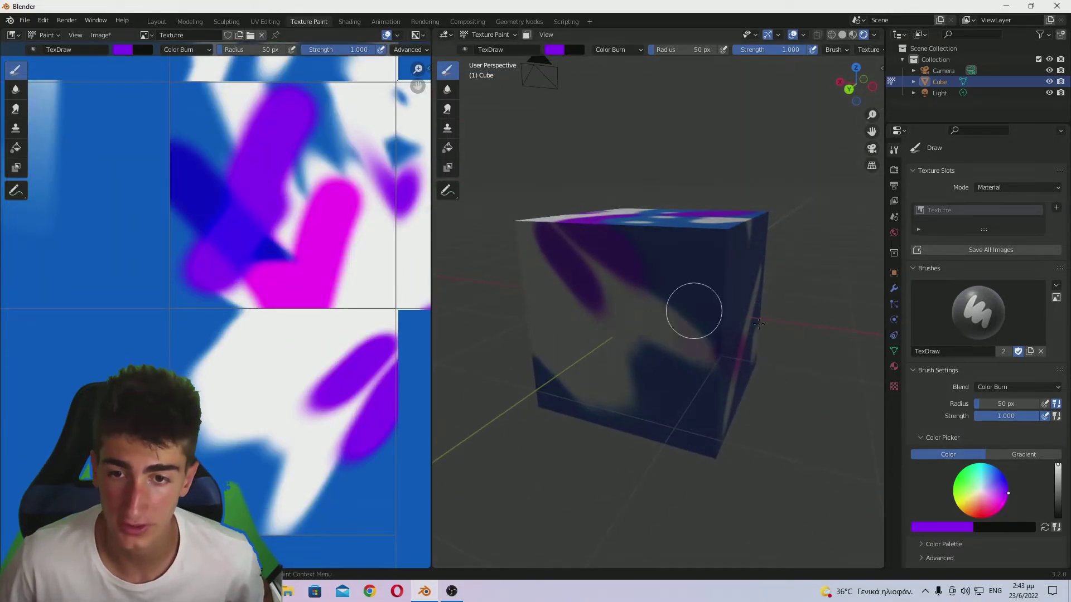
{"action": "key", "text": "z"}
{"action": "left_click", "coordinate": [808, 435]}
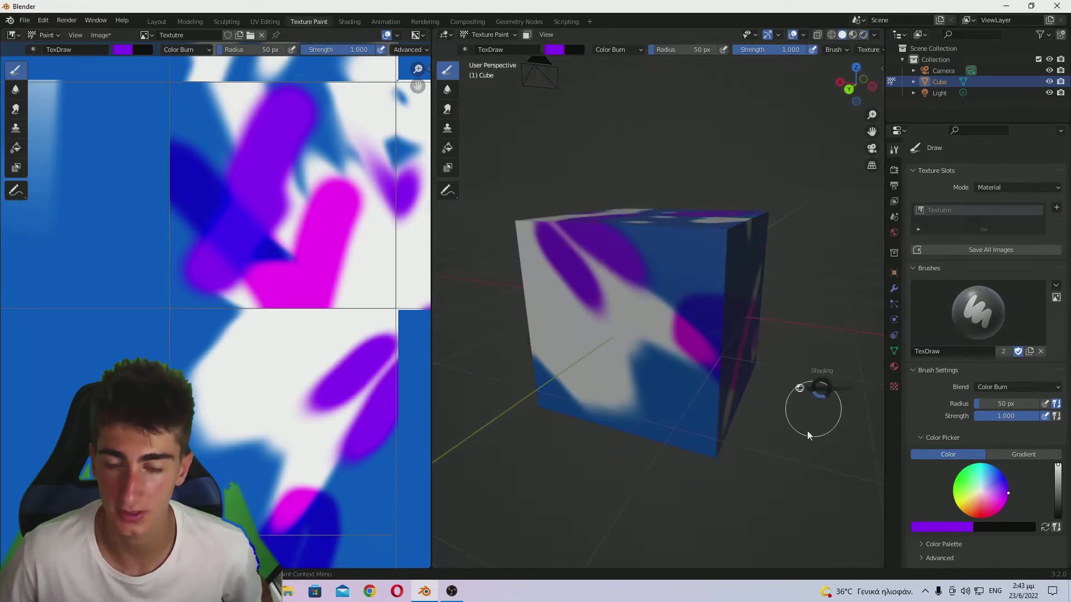
{"action": "middle_click_drag", "start_coordinate": [801, 471], "coordinate": [719, 453]}
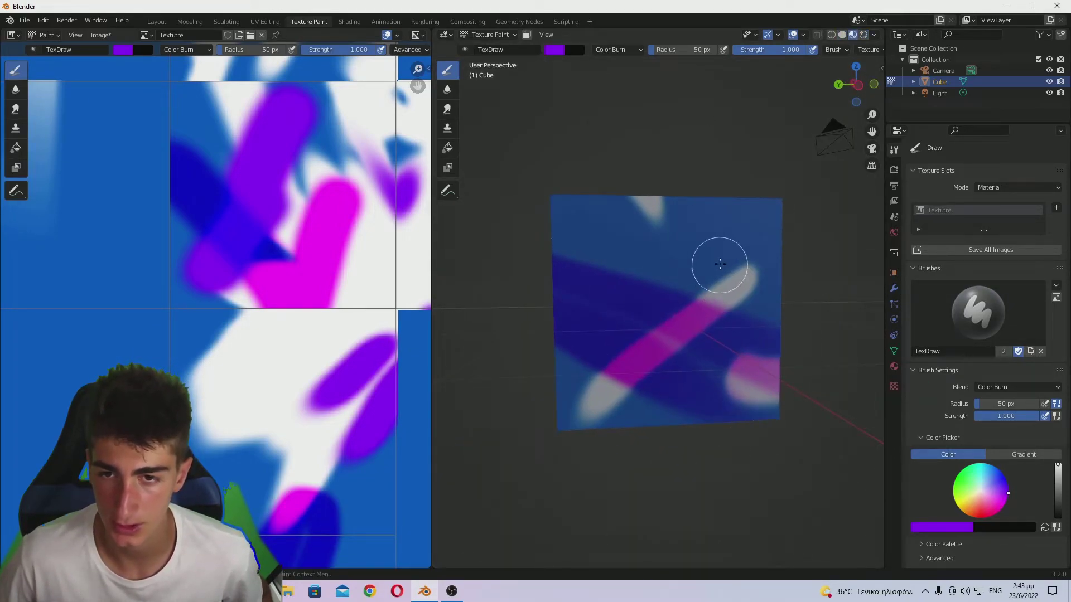
{"action": "left_click_drag", "start_coordinate": [710, 233], "coordinate": [803, 289]}
Step: Darken the pale area near the face's top and paint a blue stroke across the purple patch
{"action": "middle_click_drag", "start_coordinate": [824, 348], "coordinate": [777, 347]}
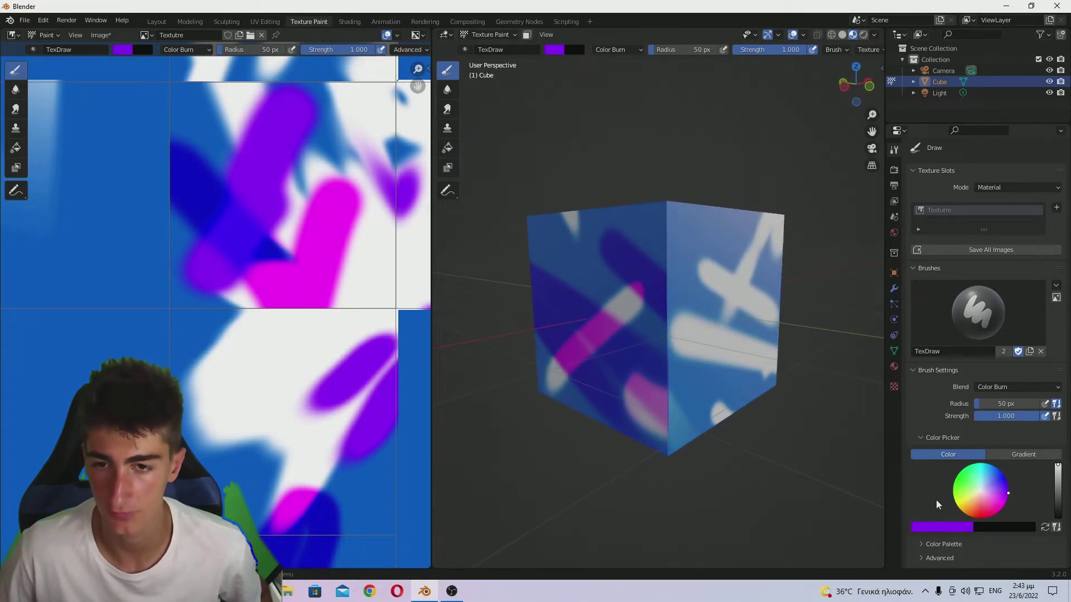
{"action": "scroll", "coordinate": [710, 356], "scroll_direction": "up", "scroll_amount": 6}
{"action": "scroll", "coordinate": [691, 260], "scroll_direction": "down", "scroll_amount": 6}
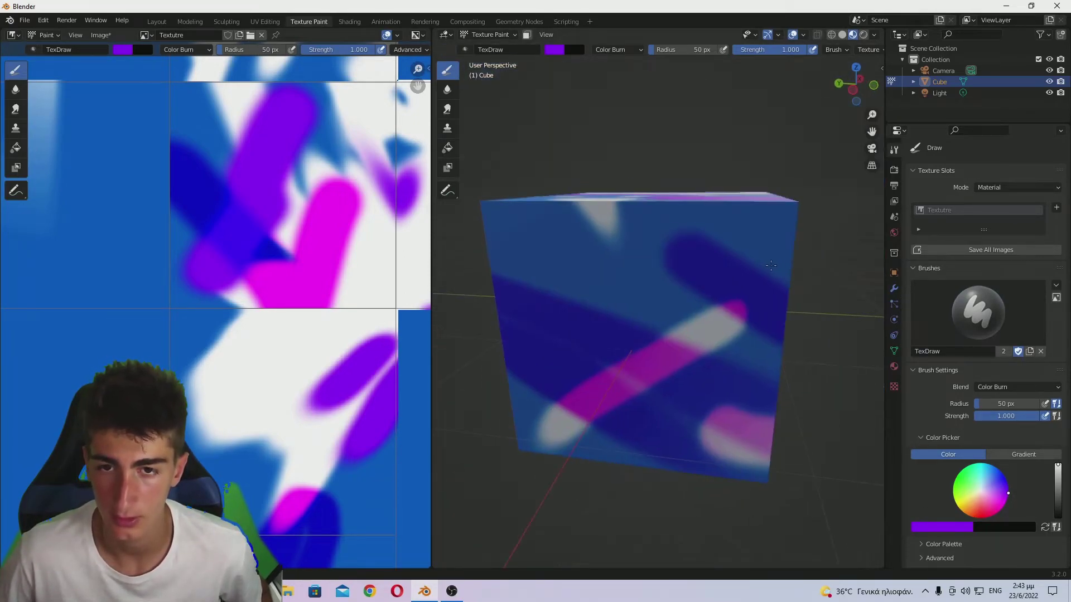
{"action": "scroll", "coordinate": [748, 311], "scroll_direction": "up", "scroll_amount": 6}
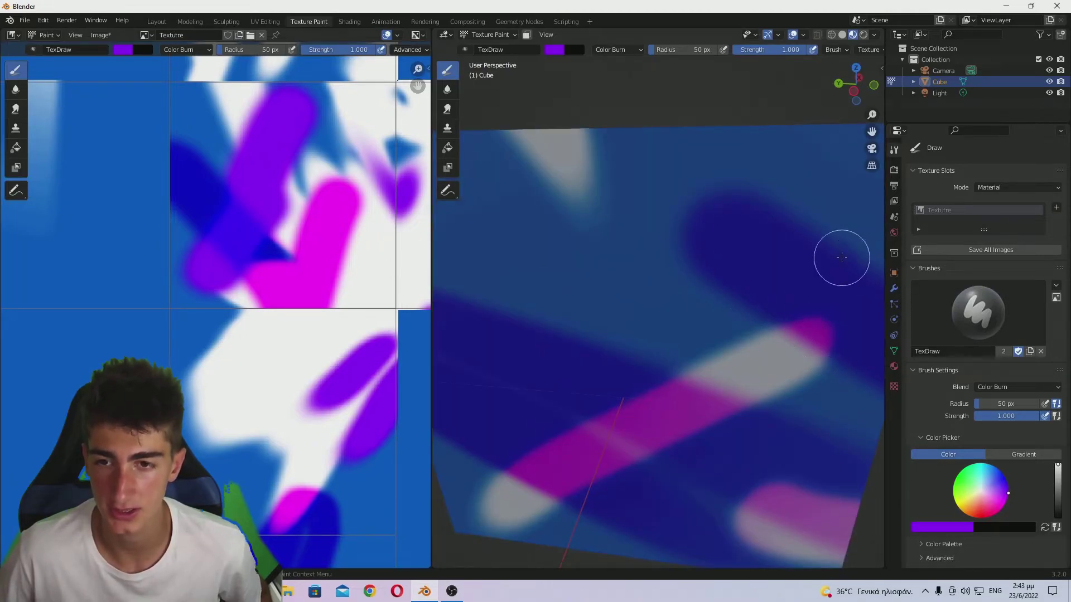
{"action": "left_click_drag", "start_coordinate": [636, 127], "coordinate": [619, 203]}
{"action": "middle_click_drag", "start_coordinate": [619, 203], "coordinate": [670, 289]}
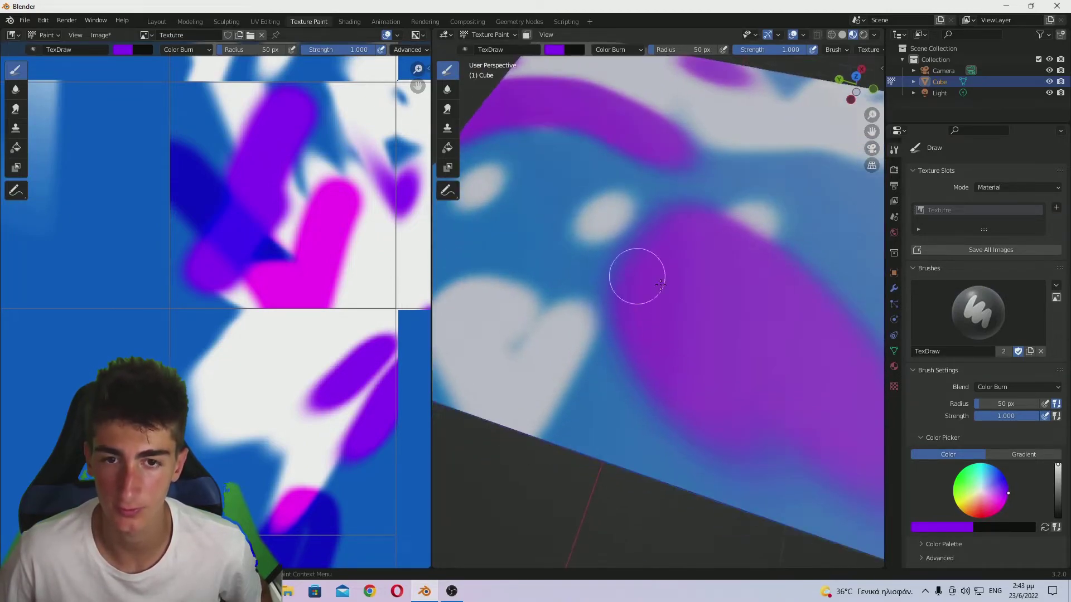
{"action": "mouse_move", "coordinate": [575, 311]}
{"action": "left_mouse_down"}
{"action": "mouse_move", "coordinate": [753, 310]}
{"action": "mouse_move", "coordinate": [792, 303]}
{"action": "left_mouse_up"}
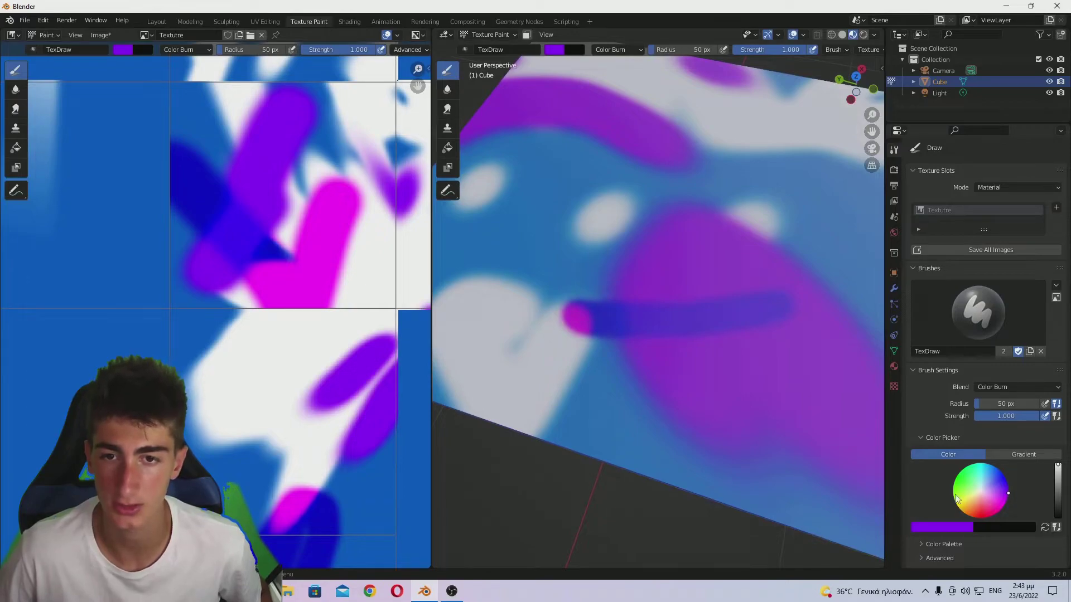
{"action": "left_click", "coordinate": [957, 530]}
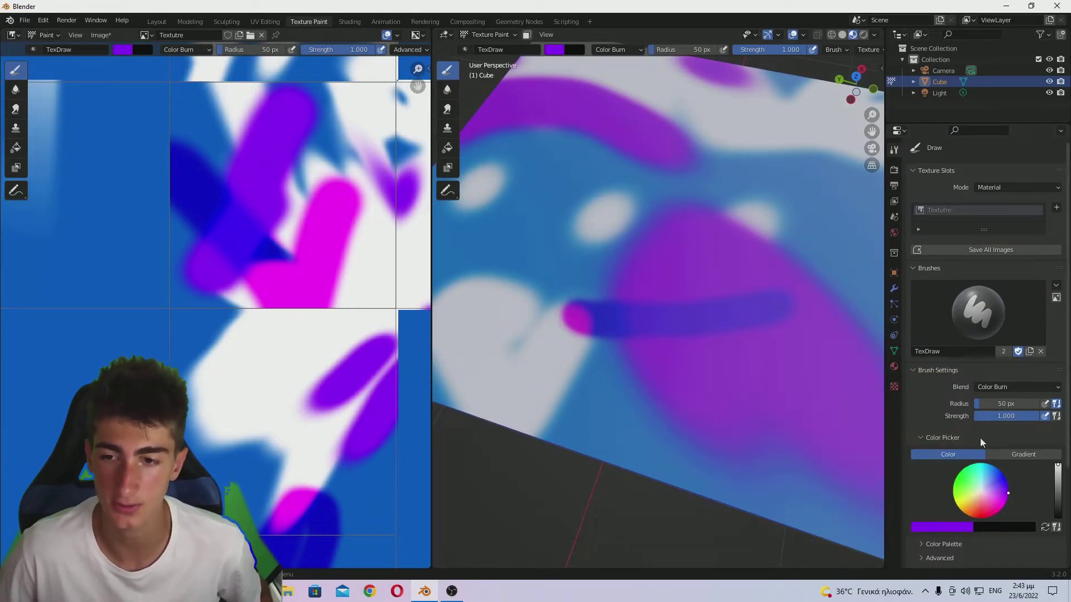
{"action": "left_click", "coordinate": [1008, 386]}
Step: Switch the blend to Linear Burn, paint a second parallel blue stroke, and view the whole cube
{"action": "key", "text": "Return"}
{"action": "left_click_drag", "start_coordinate": [578, 226], "coordinate": [704, 246]}
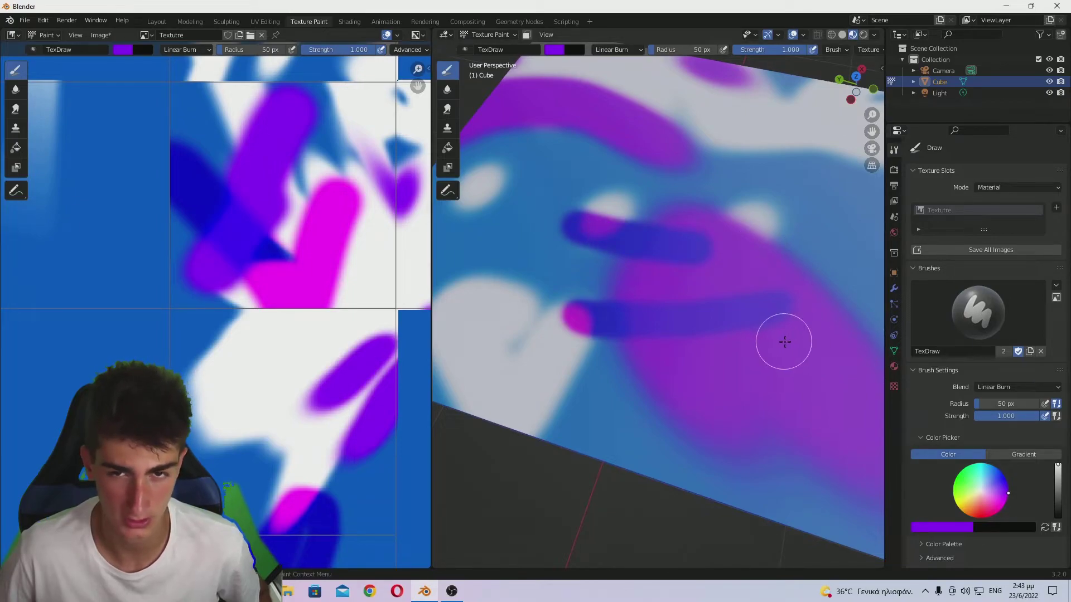
{"action": "scroll", "coordinate": [824, 342], "scroll_direction": "down", "scroll_amount": 6}
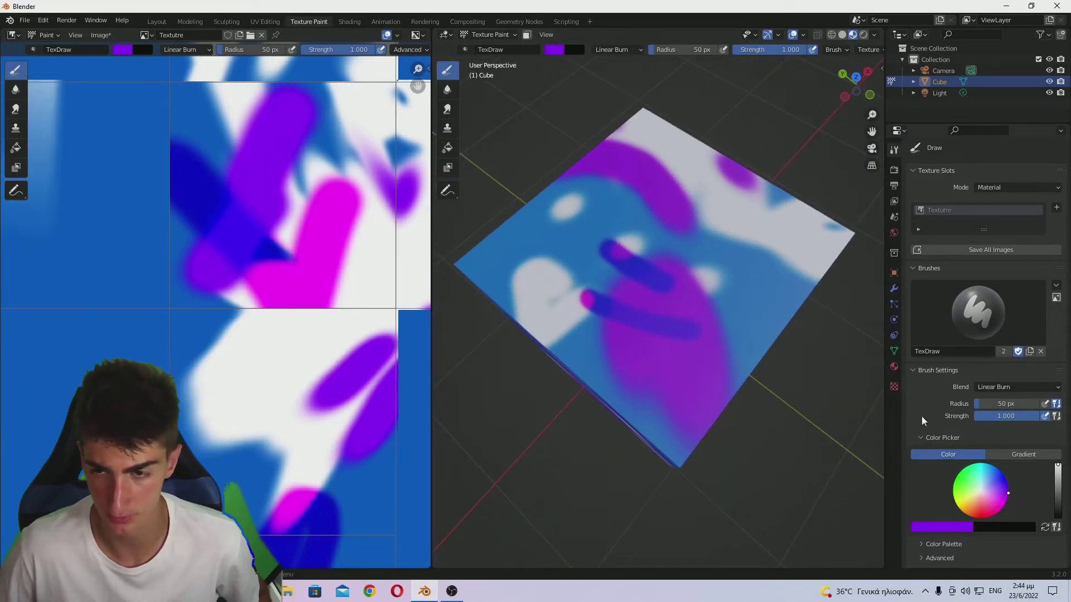
{"action": "left_click", "coordinate": [985, 386]}
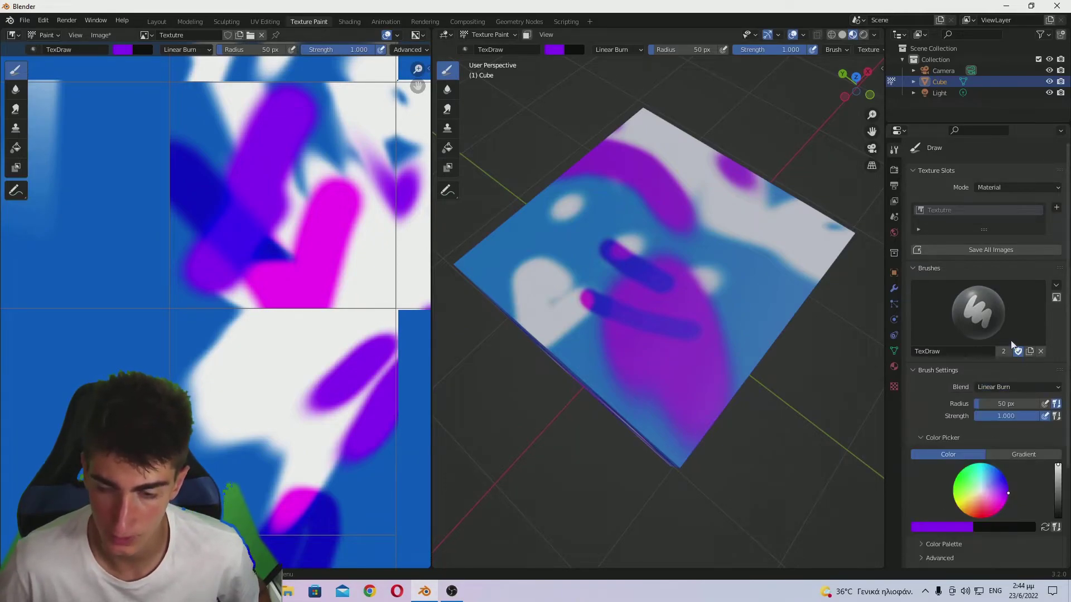
{"action": "mouse_move", "coordinate": [641, 168]}
{"action": "middle_mouse_down"}
{"action": "mouse_move", "coordinate": [681, 186]}
{"action": "mouse_move", "coordinate": [731, 130]}
{"action": "mouse_move", "coordinate": [847, 387]}
{"action": "middle_mouse_up"}
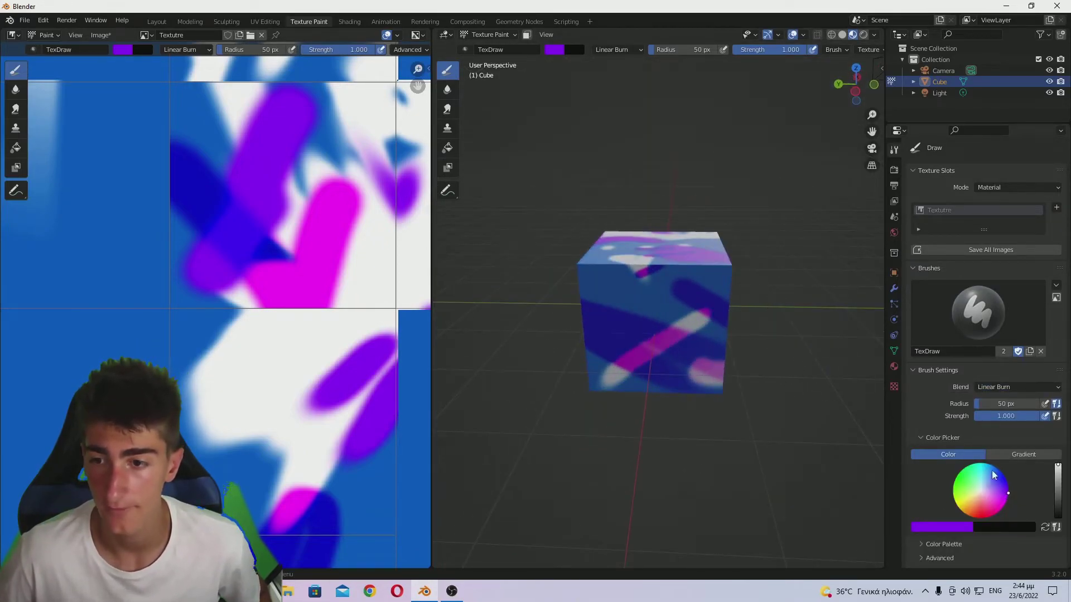
Step: Set the brush blend back to Mix and orbit down onto the cube's top face
{"action": "left_click", "coordinate": [1013, 391]}
{"action": "left_click", "coordinate": [942, 400]}
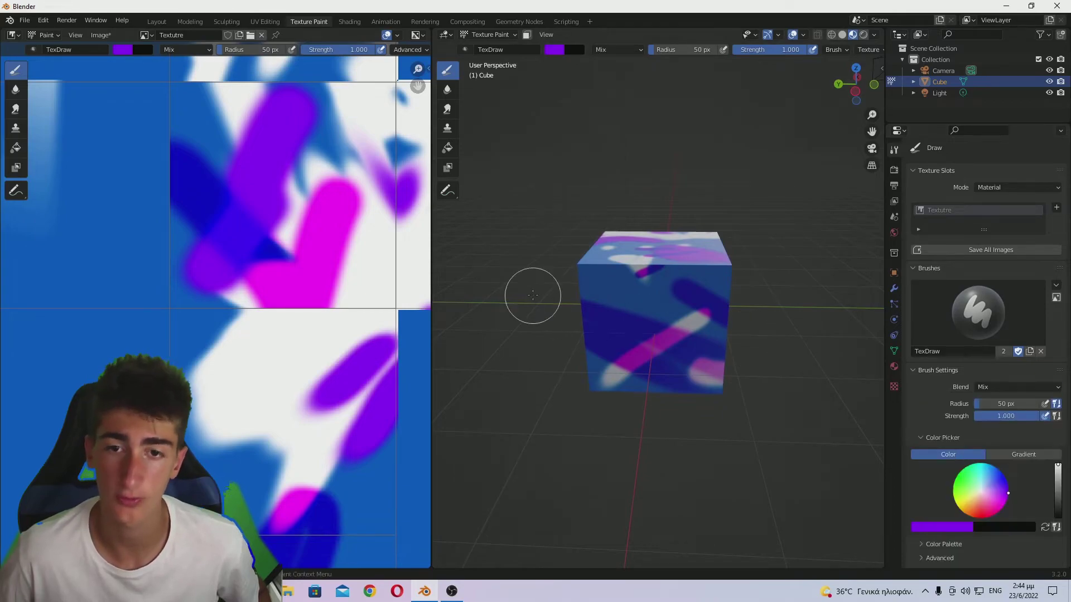
{"action": "middle_click_drag", "start_coordinate": [531, 291], "coordinate": [686, 285]}
{"action": "scroll", "coordinate": [658, 296], "scroll_direction": "up", "scroll_amount": 4}
{"action": "mouse_move", "coordinate": [634, 310]}
{"action": "middle_mouse_down"}
{"action": "mouse_move", "coordinate": [776, 287]}
{"action": "mouse_move", "coordinate": [779, 273]}
{"action": "mouse_move", "coordinate": [686, 241]}
{"action": "mouse_move", "coordinate": [692, 272]}
{"action": "mouse_move", "coordinate": [662, 358]}
{"action": "mouse_move", "coordinate": [746, 260]}
{"action": "mouse_move", "coordinate": [742, 270]}
{"action": "middle_mouse_up"}
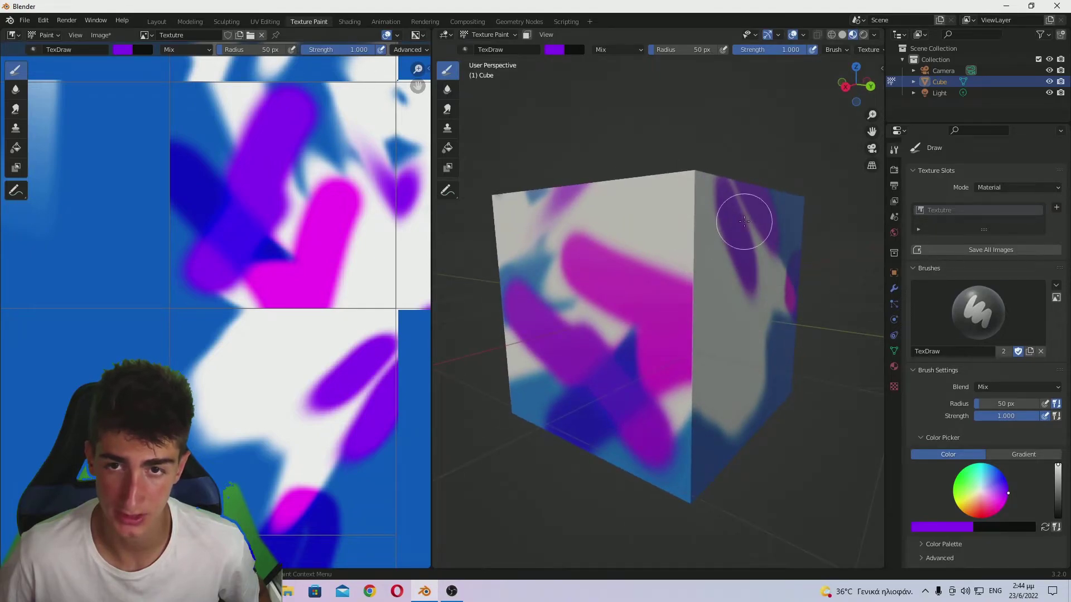
{"action": "middle_click_drag", "start_coordinate": [681, 191], "coordinate": [652, 261]}
{"action": "scroll", "coordinate": [624, 342], "scroll_direction": "up", "scroll_amount": 4}
Step: Paint a purple stroke across the top face's edge, then orbit to a head-on view
{"action": "mouse_move", "coordinate": [580, 184]}
{"action": "left_mouse_down"}
{"action": "mouse_move", "coordinate": [717, 179]}
{"action": "mouse_move", "coordinate": [814, 128]}
{"action": "left_mouse_up"}
{"action": "scroll", "coordinate": [749, 172], "scroll_direction": "up", "scroll_amount": 3}
{"action": "middle_click_drag", "start_coordinate": [749, 173], "coordinate": [722, 311]}
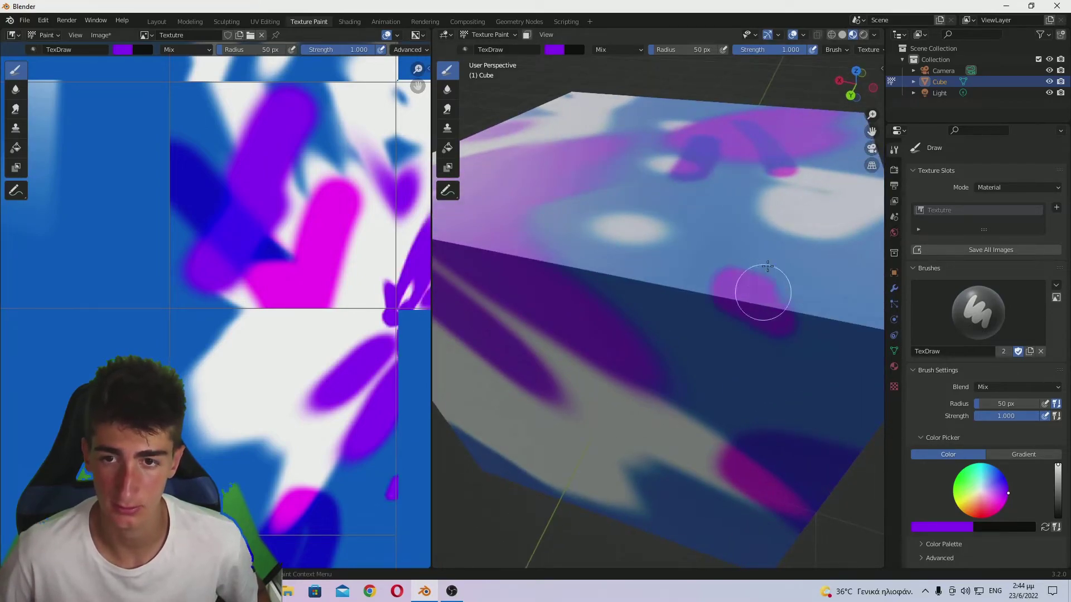
{"action": "middle_click_drag", "start_coordinate": [768, 267], "coordinate": [653, 232]}
{"action": "scroll", "coordinate": [628, 282], "scroll_direction": "down", "scroll_amount": 5}
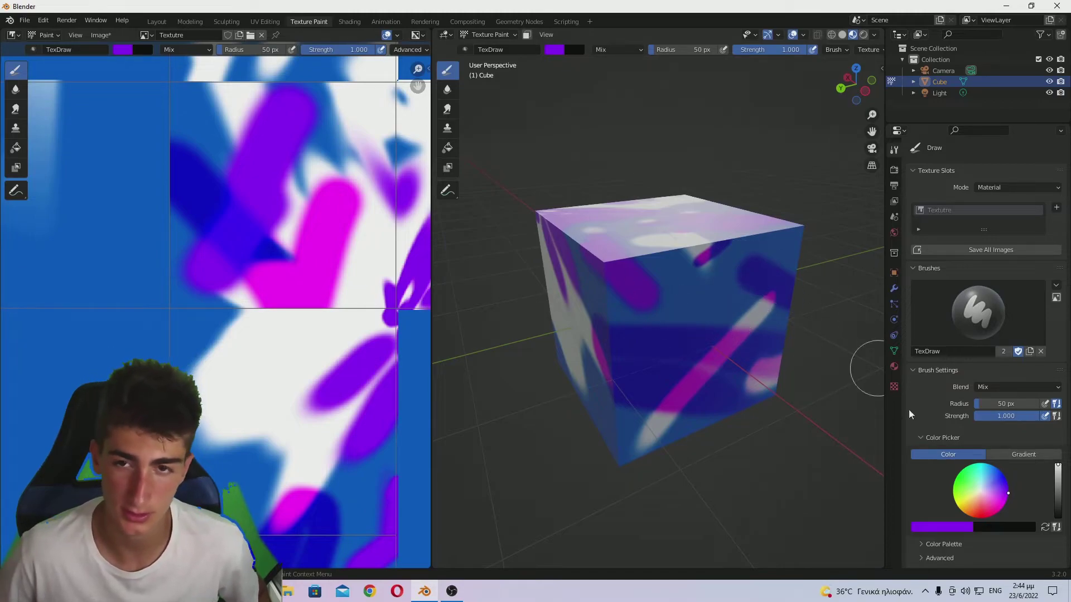
{"action": "mouse_move", "coordinate": [658, 276]}
{"action": "middle_mouse_down"}
{"action": "mouse_move", "coordinate": [631, 292]}
{"action": "mouse_move", "coordinate": [832, 370]}
{"action": "middle_mouse_up"}
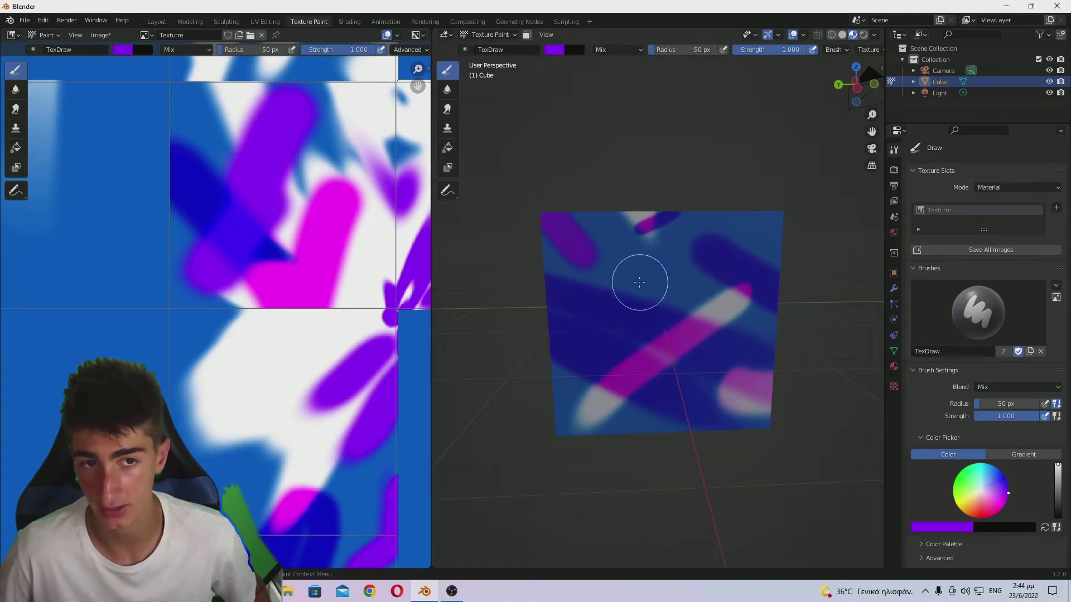
{"action": "scroll", "coordinate": [365, 271], "scroll_direction": "down", "scroll_amount": 4}
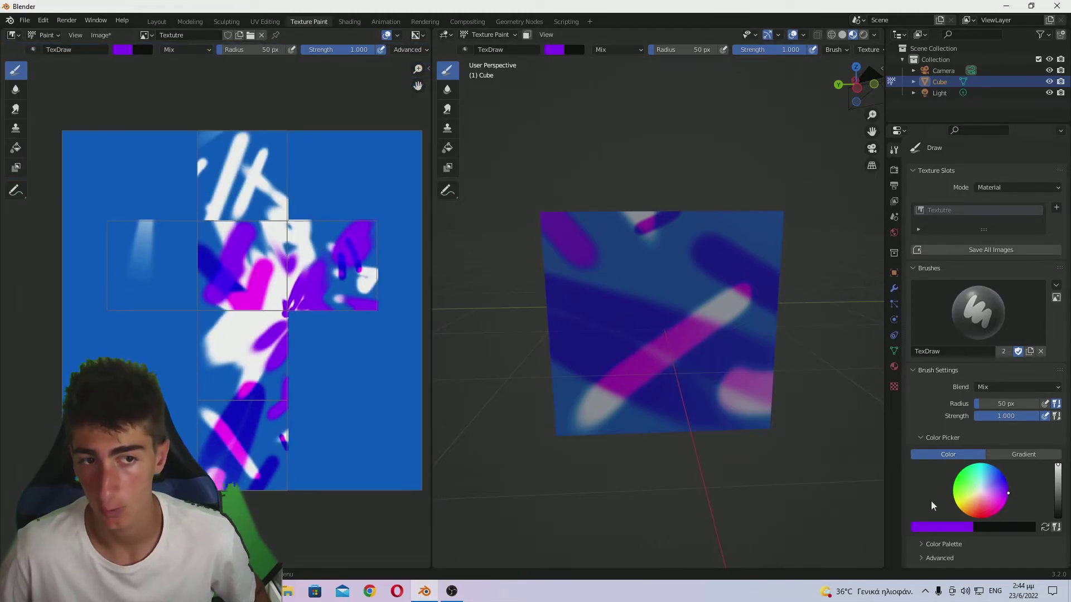
Step: Pan the Image Editor to the texture's blue area and start sampling a colour with the eyedropper
{"action": "left_click", "coordinate": [944, 524]}
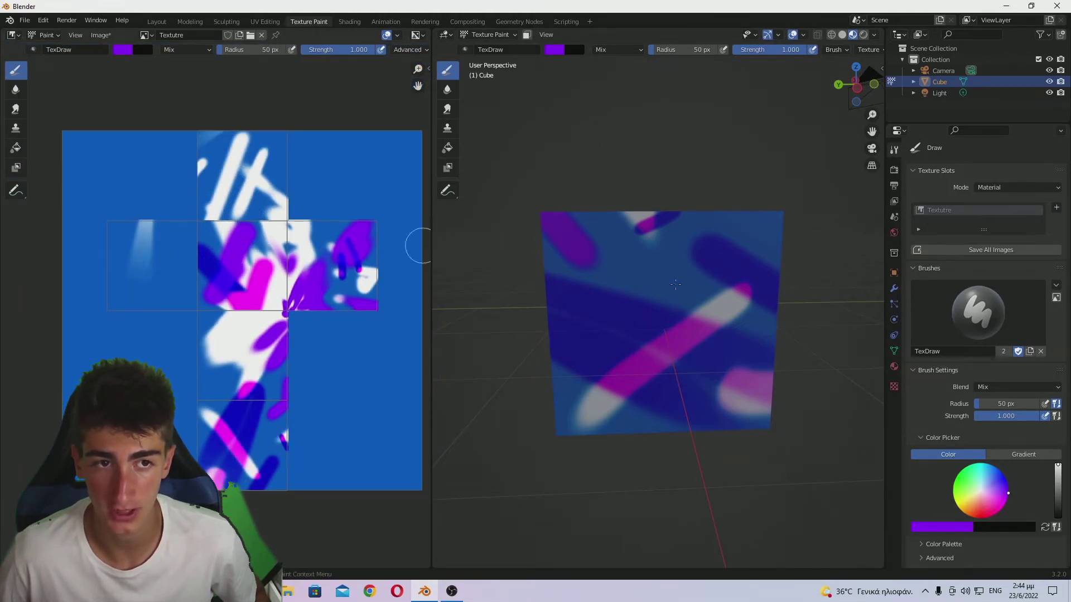
{"action": "left_click", "coordinate": [946, 528]}
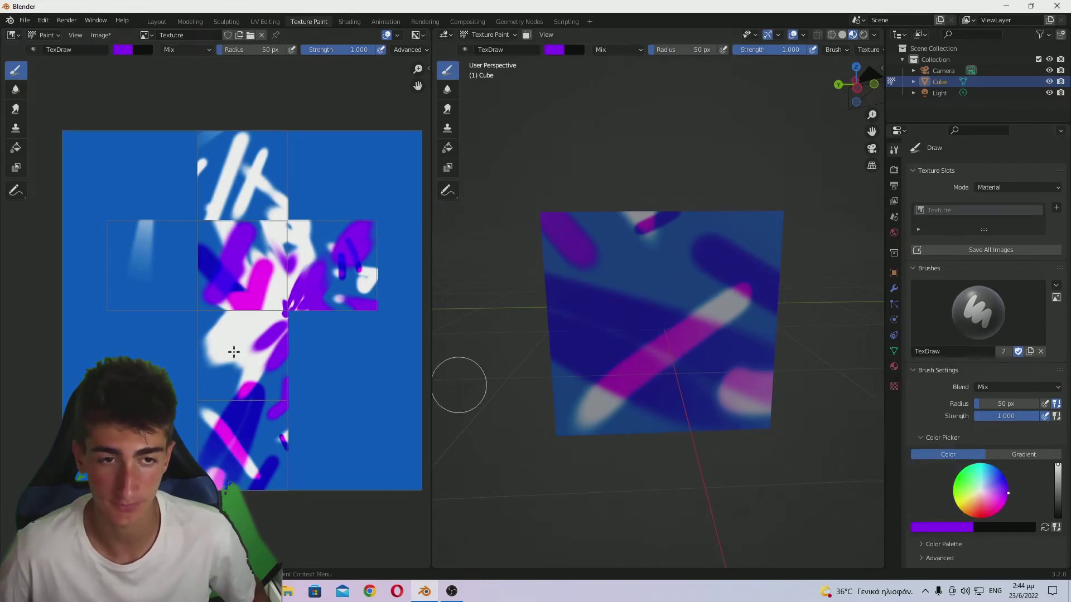
{"action": "scroll", "coordinate": [163, 291], "scroll_direction": "up", "scroll_amount": 6}
{"action": "middle_click_drag", "start_coordinate": [163, 297], "coordinate": [246, 334]}
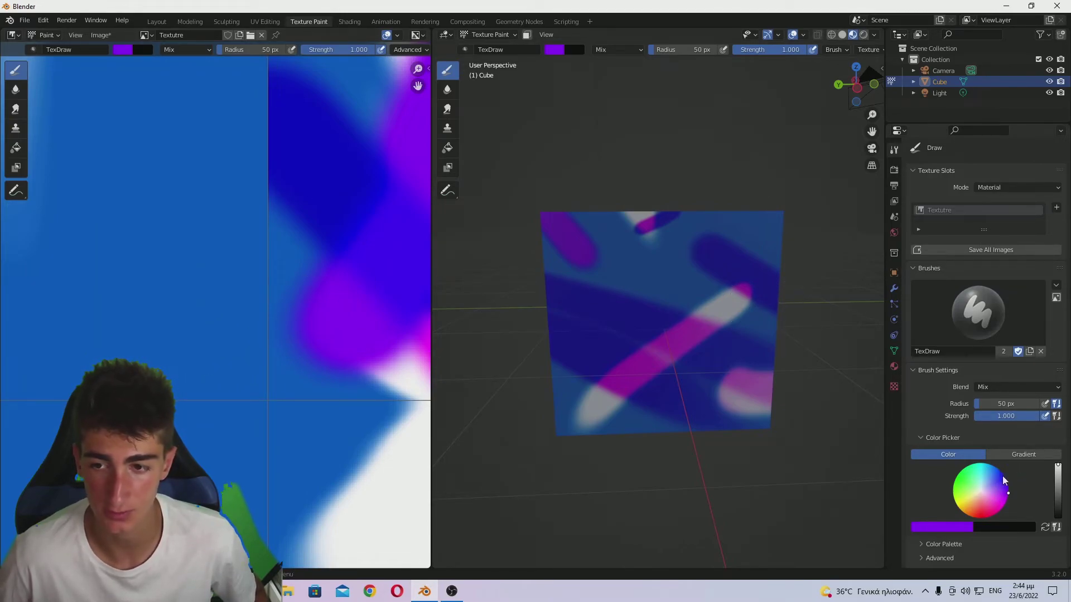
{"action": "left_click", "coordinate": [957, 524]}
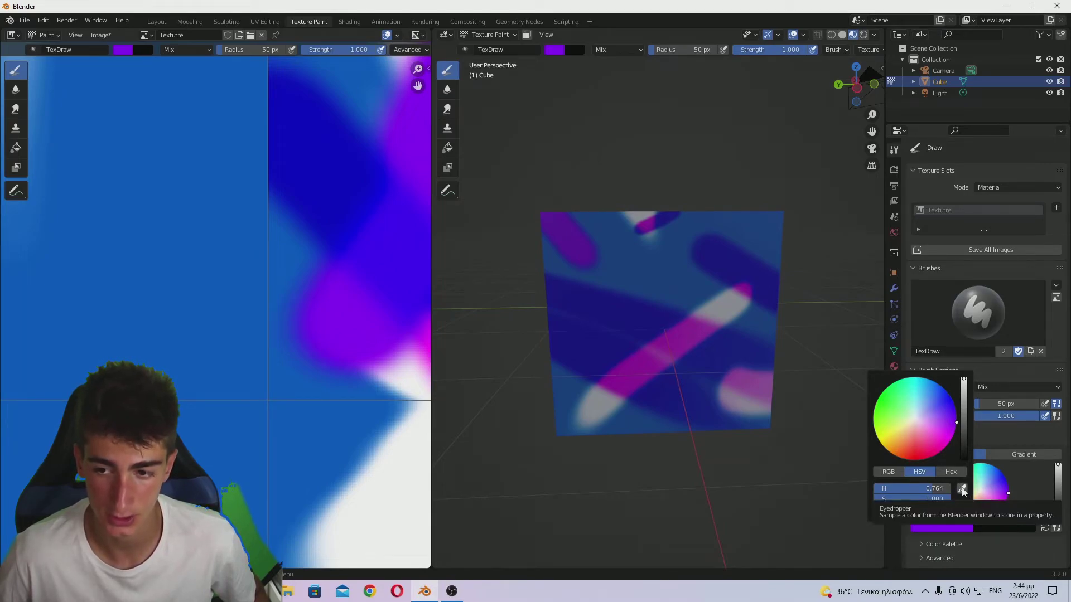
{"action": "left_click", "coordinate": [962, 489]}
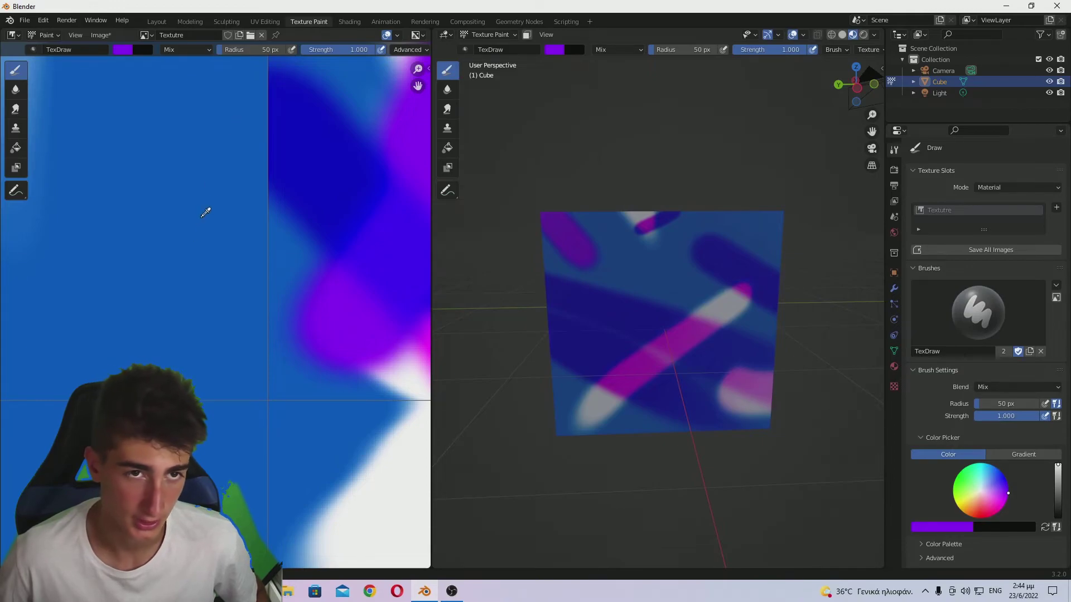
Step: Sample blue from the texture, paint a trial stroke on the cube's top, then undo it
{"action": "left_click", "coordinate": [240, 199]}
{"action": "mouse_move", "coordinate": [593, 196]}
{"action": "middle_mouse_down"}
{"action": "mouse_move", "coordinate": [634, 263]}
{"action": "mouse_move", "coordinate": [622, 251]}
{"action": "mouse_move", "coordinate": [617, 268]}
{"action": "middle_mouse_up"}
{"action": "scroll", "coordinate": [628, 234], "scroll_direction": "up", "scroll_amount": 4}
{"action": "scroll", "coordinate": [591, 262], "scroll_direction": "down", "scroll_amount": 4}
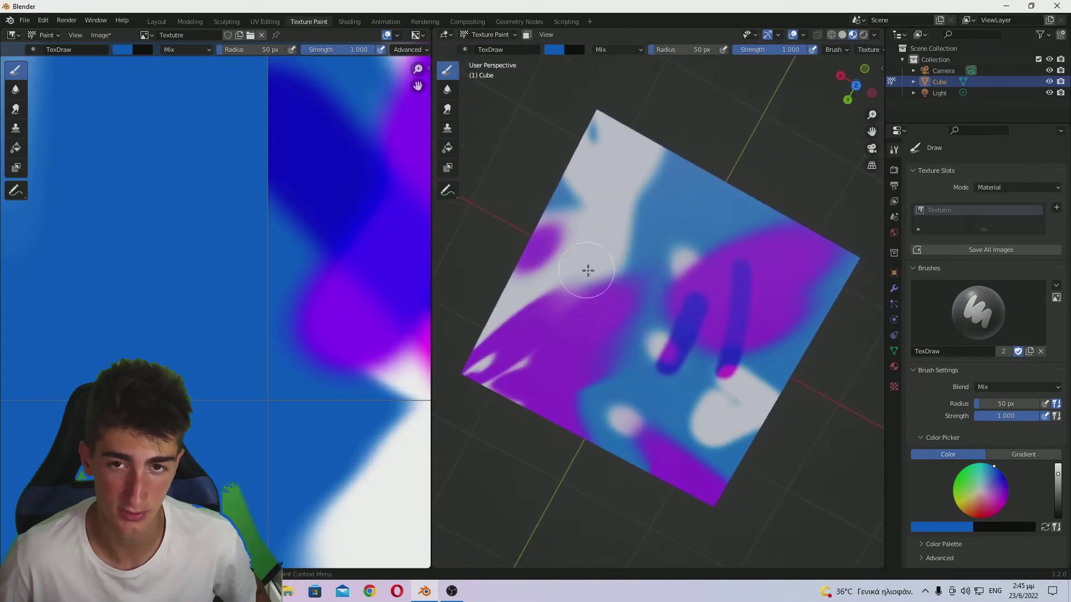
{"action": "mouse_move", "coordinate": [637, 229]}
{"action": "left_mouse_down"}
{"action": "mouse_move", "coordinate": [595, 295]}
{"action": "mouse_move", "coordinate": [618, 222]}
{"action": "mouse_move", "coordinate": [629, 326]}
{"action": "mouse_move", "coordinate": [696, 365]}
{"action": "mouse_move", "coordinate": [771, 275]}
{"action": "mouse_move", "coordinate": [728, 245]}
{"action": "mouse_move", "coordinate": [590, 306]}
{"action": "mouse_move", "coordinate": [519, 280]}
{"action": "mouse_move", "coordinate": [679, 247]}
{"action": "mouse_move", "coordinate": [843, 314]}
{"action": "mouse_move", "coordinate": [608, 327]}
{"action": "mouse_move", "coordinate": [670, 350]}
{"action": "mouse_move", "coordinate": [779, 224]}
{"action": "mouse_move", "coordinate": [642, 230]}
{"action": "left_mouse_up"}
{"action": "key", "text": "ctrl+z"}
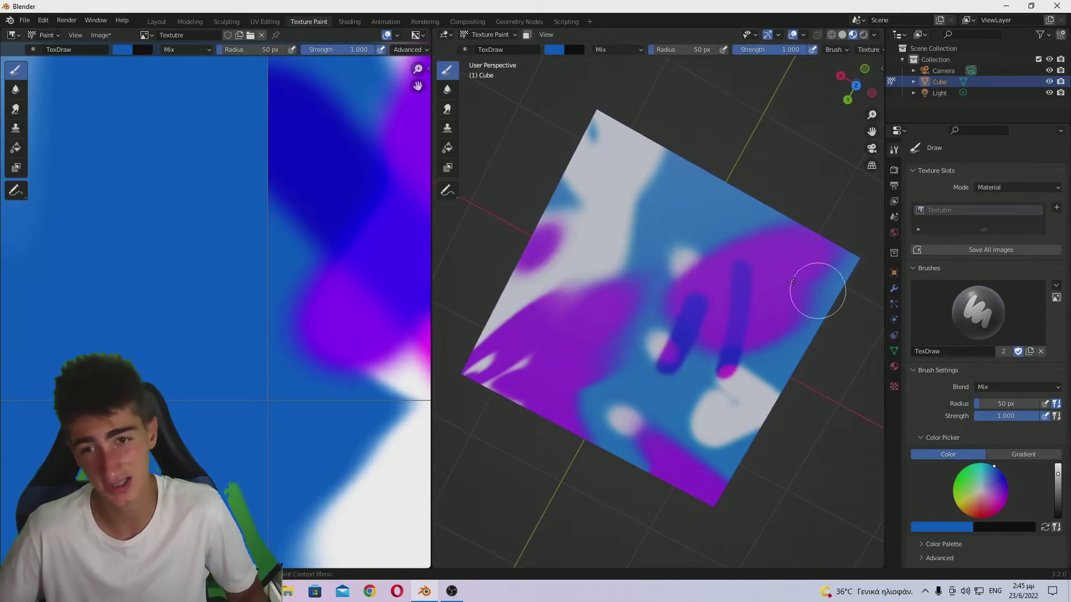
Step: Switch the brush to green, paint a stroke across the lower face, then undo it
{"action": "mouse_move", "coordinate": [793, 282]}
{"action": "middle_mouse_down"}
{"action": "mouse_move", "coordinate": [660, 84]}
{"action": "mouse_move", "coordinate": [754, 139]}
{"action": "mouse_move", "coordinate": [760, 76]}
{"action": "middle_mouse_up"}
{"action": "left_click", "coordinate": [966, 471]}
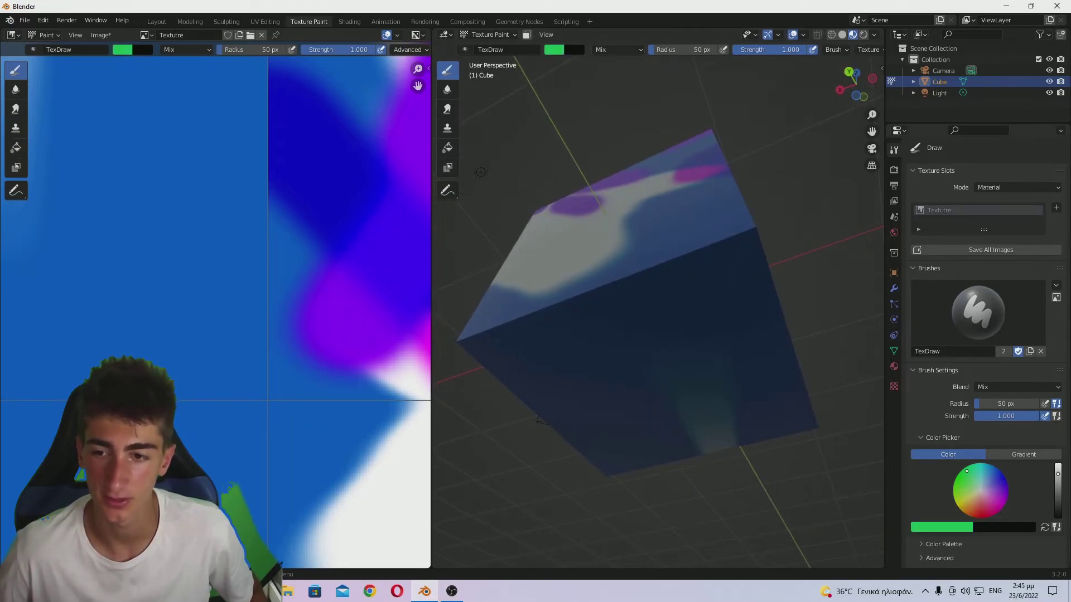
{"action": "mouse_move", "coordinate": [663, 321]}
{"action": "left_mouse_down"}
{"action": "mouse_move", "coordinate": [712, 346]}
{"action": "mouse_move", "coordinate": [792, 357]}
{"action": "left_mouse_up"}
{"action": "middle_click_drag", "start_coordinate": [812, 258], "coordinate": [801, 310]}
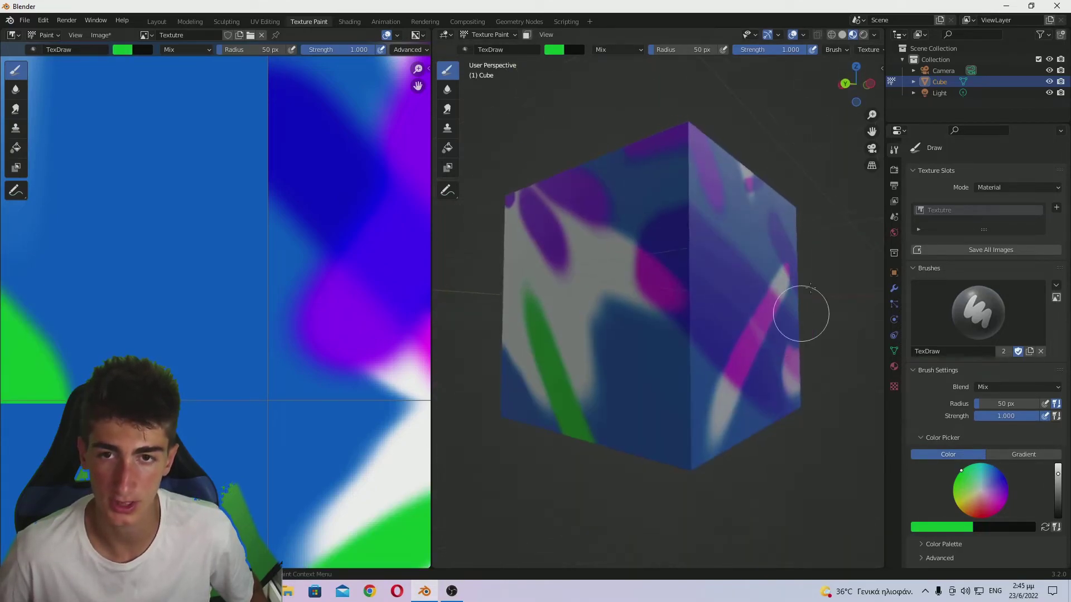
{"action": "key", "text": "ctrl+z"}
Step: Eyedrop blue from the texture again and paint a dark-blue stroke across the lower face
{"action": "left_click", "coordinate": [942, 527]}
{"action": "left_click", "coordinate": [959, 504]}
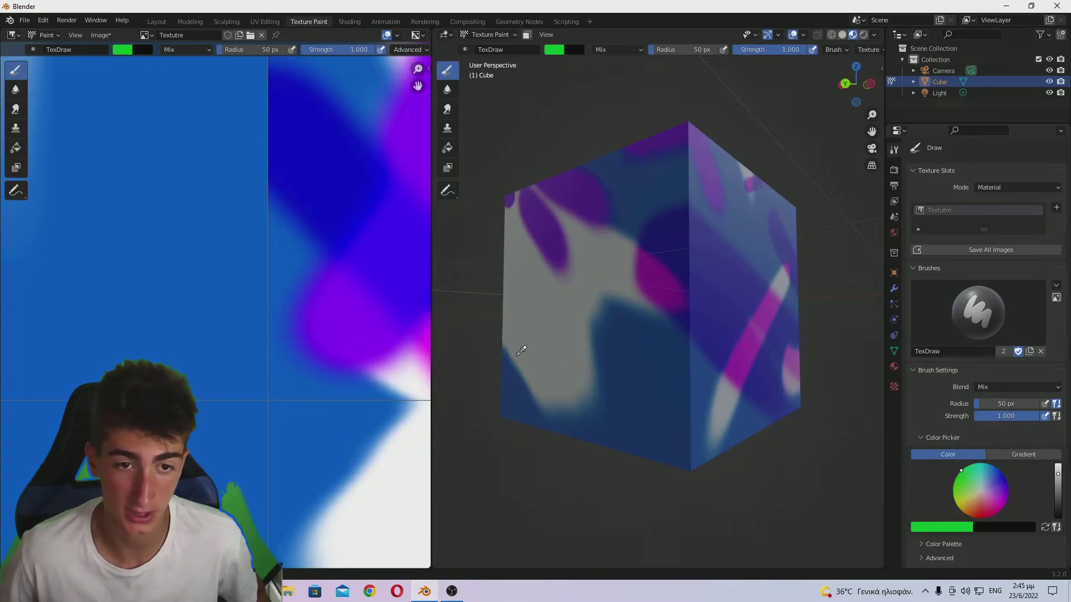
{"action": "left_click", "coordinate": [333, 196]}
{"action": "middle_click_drag", "start_coordinate": [612, 488], "coordinate": [685, 311]}
{"action": "left_click_drag", "start_coordinate": [662, 363], "coordinate": [540, 328]}
{"action": "mouse_move", "coordinate": [540, 328]}
{"action": "middle_mouse_down"}
{"action": "mouse_move", "coordinate": [730, 425]}
{"action": "mouse_move", "coordinate": [694, 430]}
{"action": "mouse_move", "coordinate": [681, 374]}
{"action": "mouse_move", "coordinate": [668, 437]}
{"action": "mouse_move", "coordinate": [650, 424]}
{"action": "mouse_move", "coordinate": [810, 418]}
{"action": "mouse_move", "coordinate": [664, 414]}
{"action": "middle_mouse_up"}
{"action": "scroll", "coordinate": [645, 421], "scroll_direction": "down", "scroll_amount": 3}
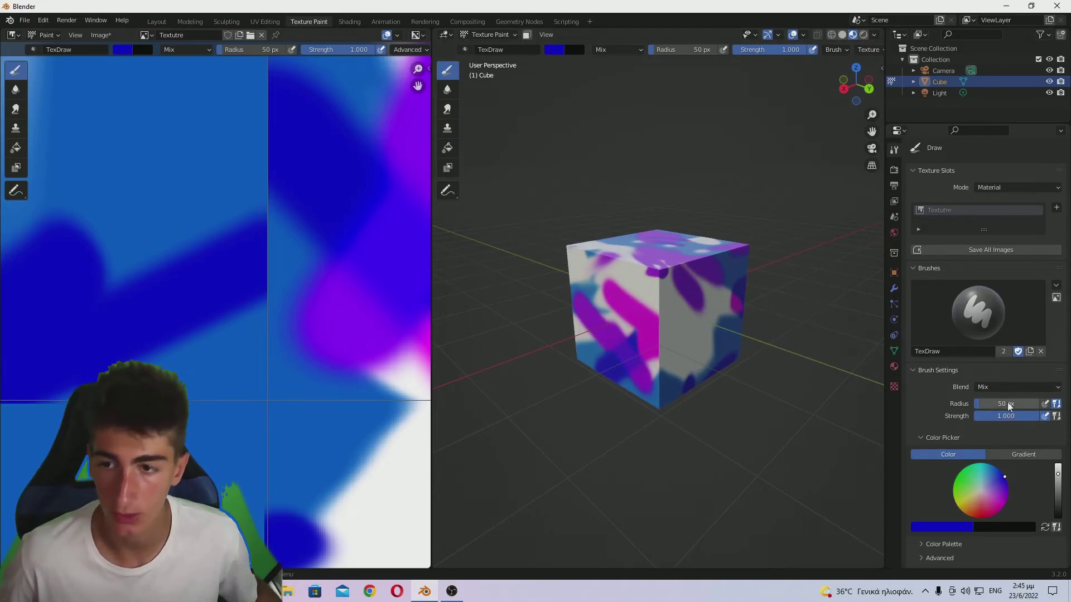
Step: Undo a trial 432 px blue fill and set the brush radius to 50 px
{"action": "left_click_drag", "start_coordinate": [980, 404], "coordinate": [1026, 404]}
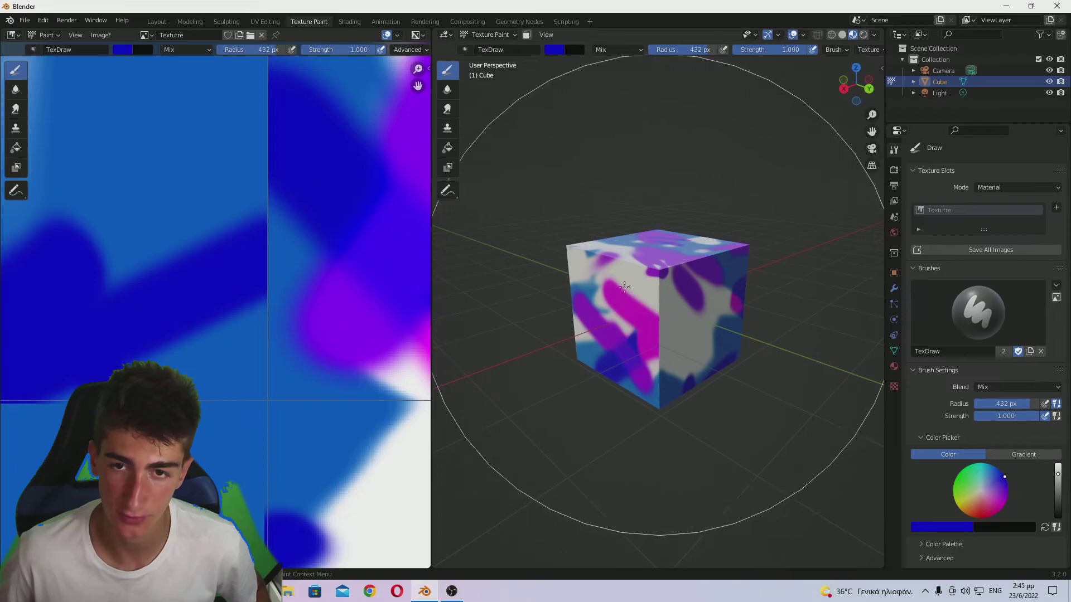
{"action": "left_click", "coordinate": [644, 256]}
{"action": "key", "text": "ctrl+z"}
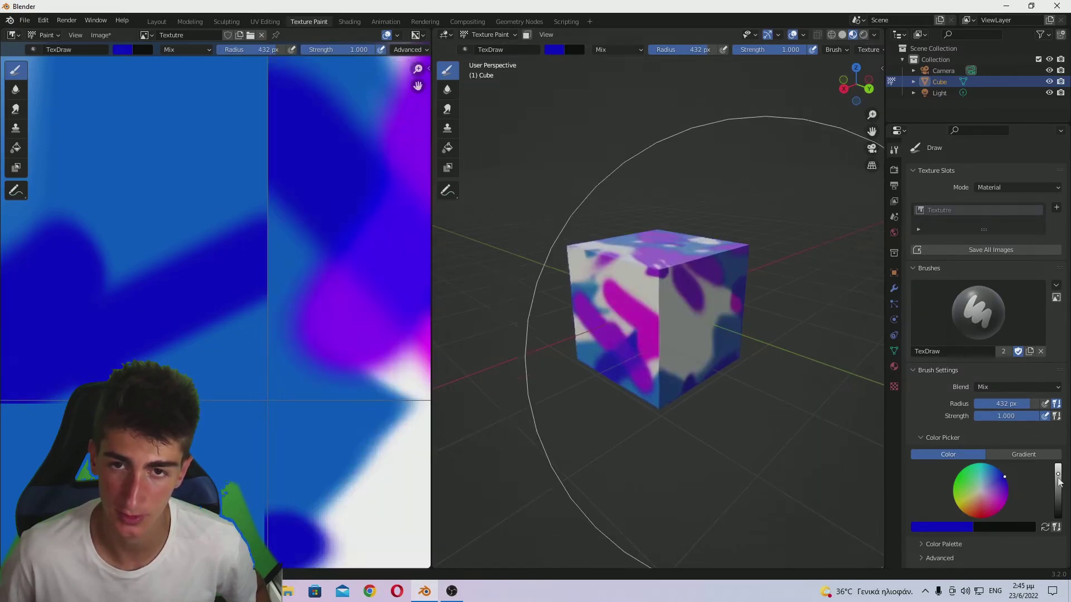
{"action": "left_click", "coordinate": [1012, 407]}
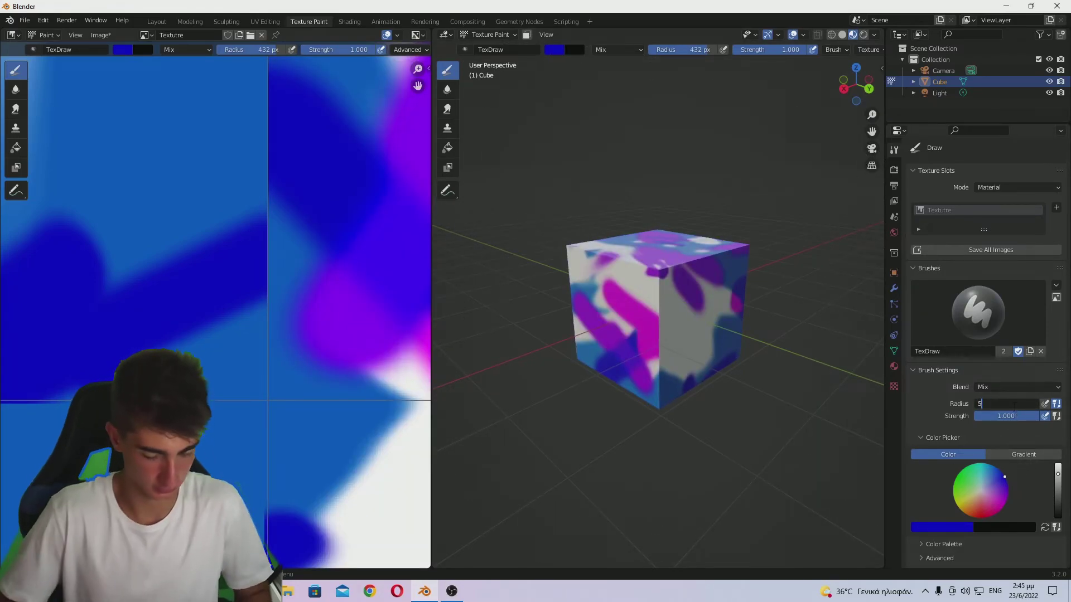
{"action": "type", "text": "50"}
{"action": "key", "text": "Return"}
Step: Lower the brush strength to 0.185
{"action": "left_click_drag", "start_coordinate": [1009, 416], "coordinate": [976, 416]}
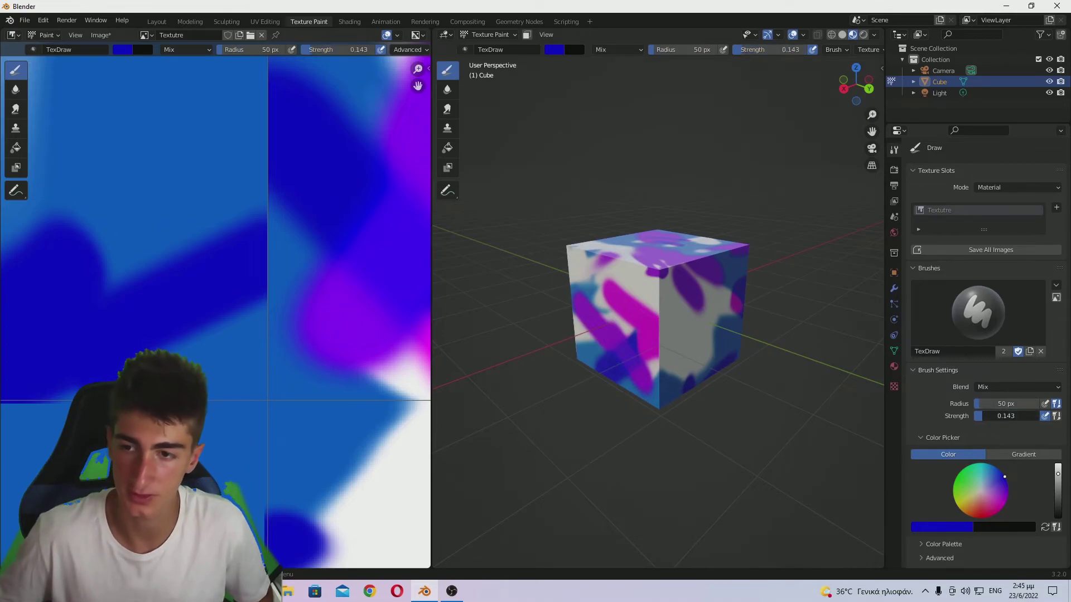
{"action": "scroll", "coordinate": [651, 385], "scroll_direction": "up", "scroll_amount": 5}
{"action": "scroll", "coordinate": [651, 385], "scroll_direction": "up", "scroll_amount": 3}
{"action": "scroll", "coordinate": [645, 375], "scroll_direction": "down", "scroll_amount": 3}
{"action": "left_click", "coordinate": [998, 416]}
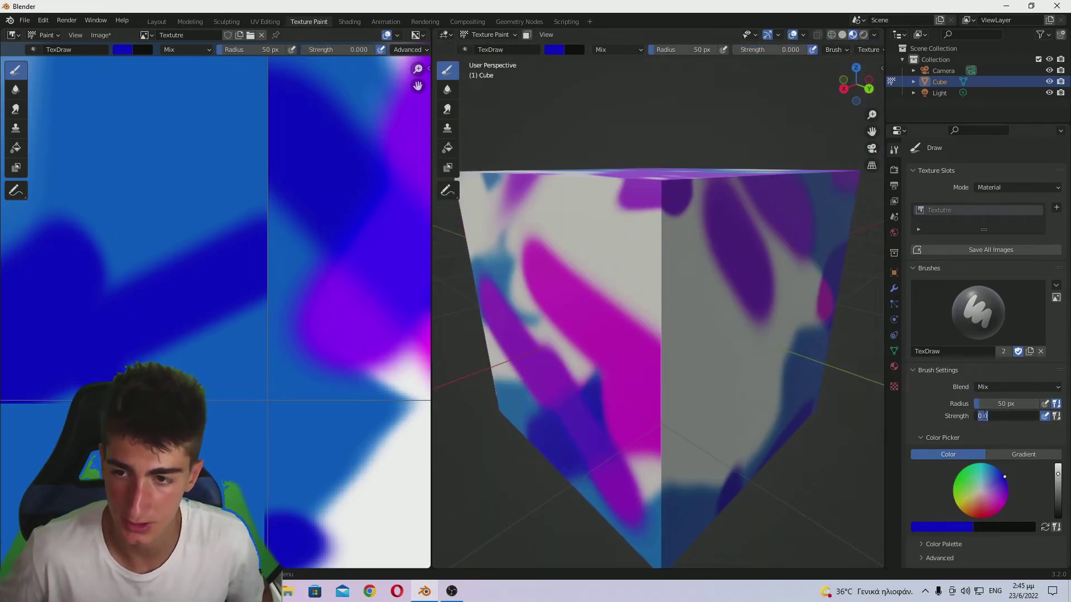
{"action": "type", "text": "0.185"}
{"action": "key", "text": "Return"}
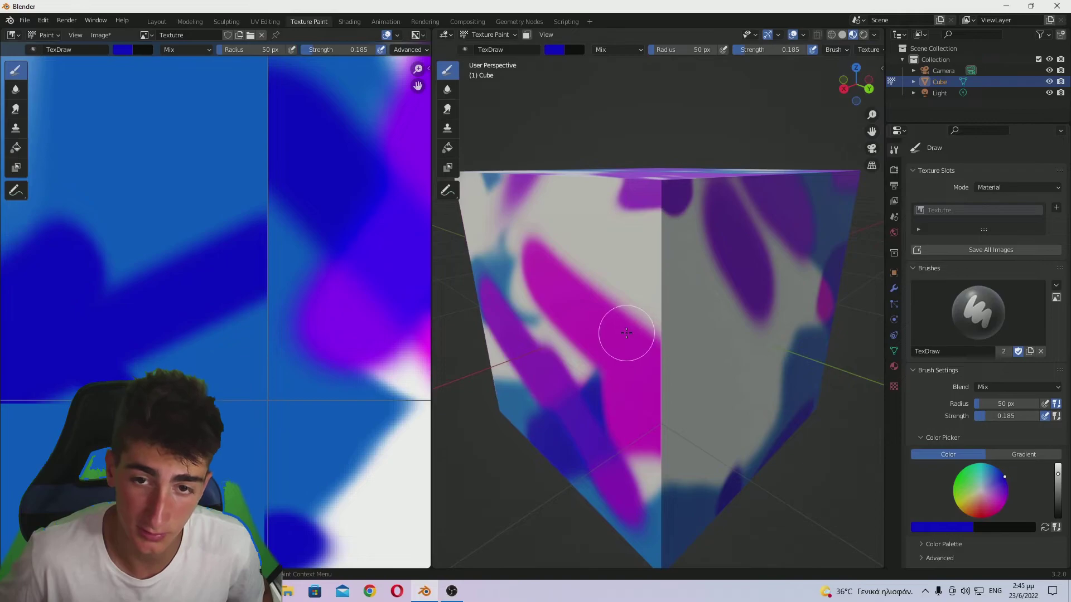
Step: Inspect the cube from several angles and undo the faint lavender smudge
{"action": "scroll", "coordinate": [708, 299], "scroll_direction": "up", "scroll_amount": 4}
{"action": "scroll", "coordinate": [708, 299], "scroll_direction": "down", "scroll_amount": 4}
{"action": "middle_click_drag", "start_coordinate": [709, 299], "coordinate": [728, 287]}
{"action": "scroll", "coordinate": [782, 318], "scroll_direction": "up", "scroll_amount": 4}
{"action": "scroll", "coordinate": [728, 287], "scroll_direction": "down", "scroll_amount": 2}
{"action": "middle_click_drag", "start_coordinate": [696, 242], "coordinate": [685, 283]}
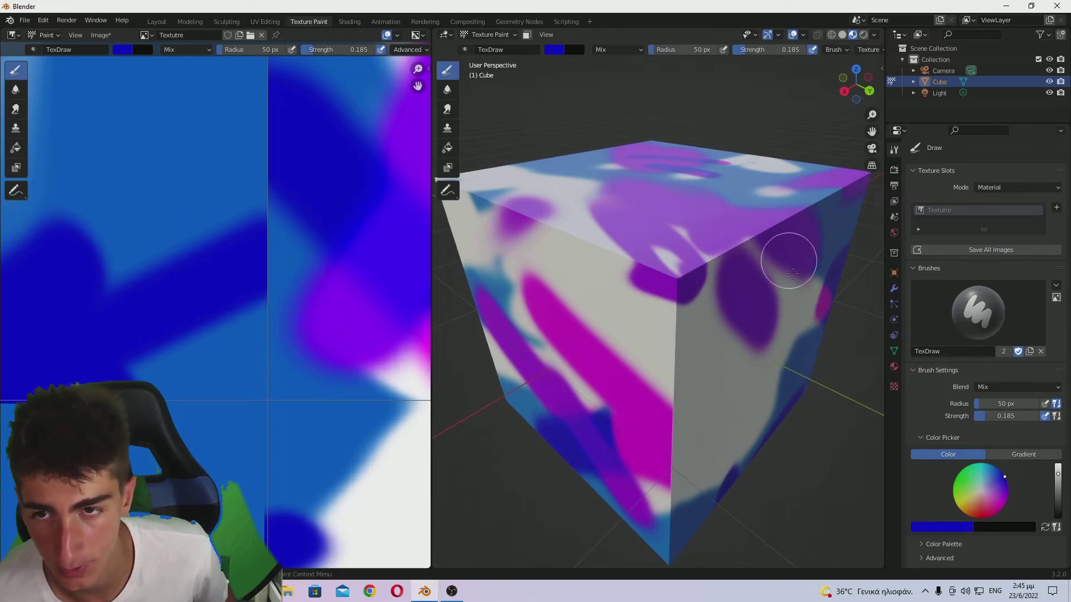
{"action": "mouse_move", "coordinate": [789, 251]}
{"action": "middle_mouse_down"}
{"action": "mouse_move", "coordinate": [772, 288]}
{"action": "mouse_move", "coordinate": [746, 251]}
{"action": "middle_mouse_up"}
{"action": "middle_click_drag", "start_coordinate": [806, 275], "coordinate": [781, 303]}
{"action": "scroll", "coordinate": [781, 303], "scroll_direction": "up", "scroll_amount": 5}
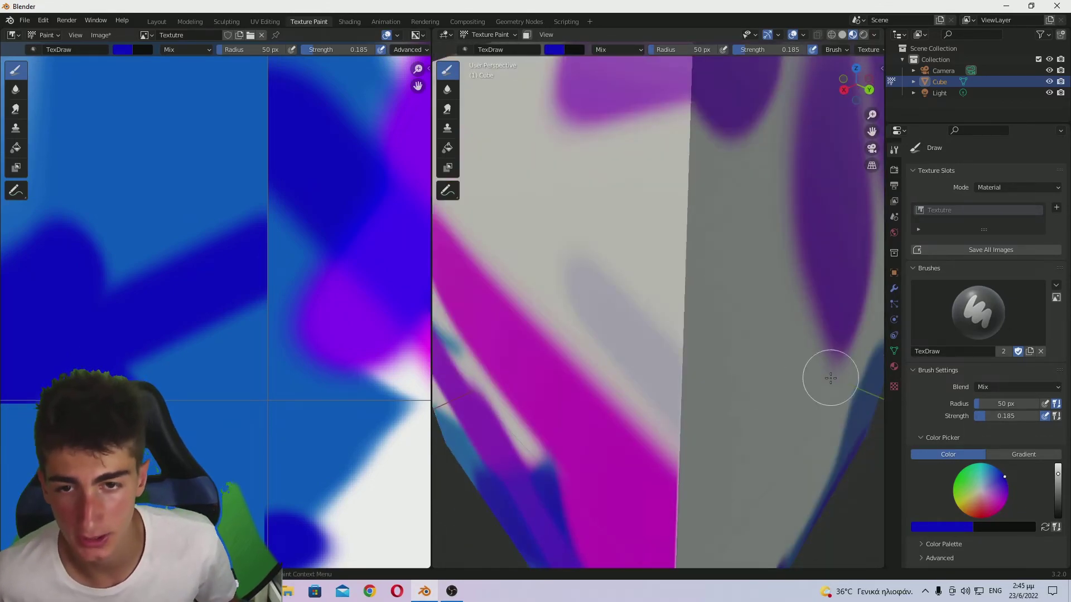
{"action": "key", "text": "ctrl+z"}
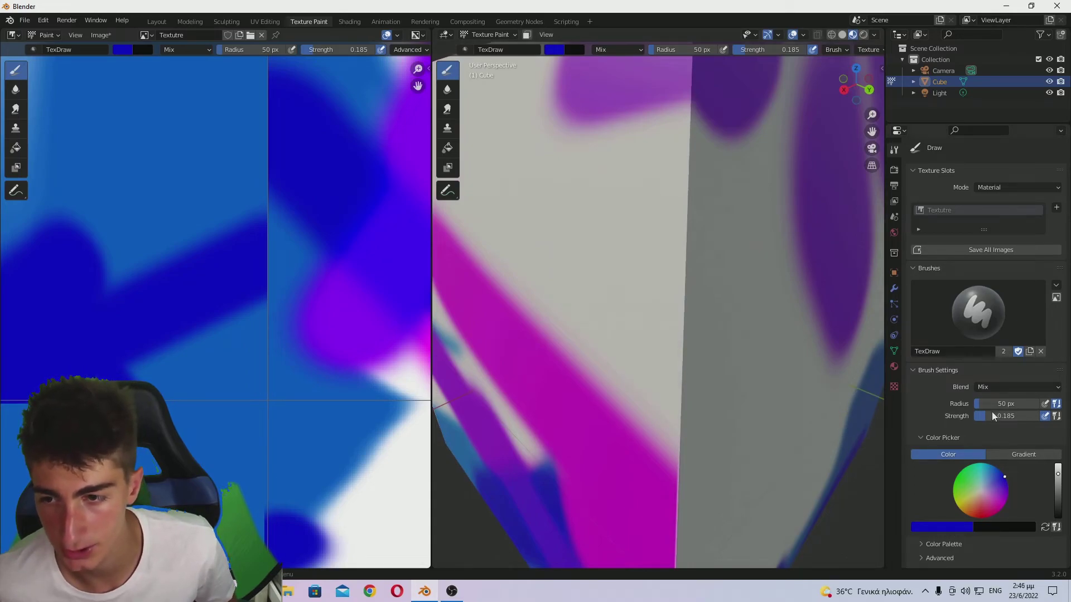
Step: Test blue-violet and dark blue strokes at strength 0.5 and nearly 1.0, undoing them
{"action": "left_click_drag", "start_coordinate": [992, 416], "coordinate": [1006, 419]}
{"action": "mouse_move", "coordinate": [626, 320]}
{"action": "left_mouse_down"}
{"action": "mouse_move", "coordinate": [731, 412]}
{"action": "mouse_move", "coordinate": [755, 469]}
{"action": "left_mouse_up"}
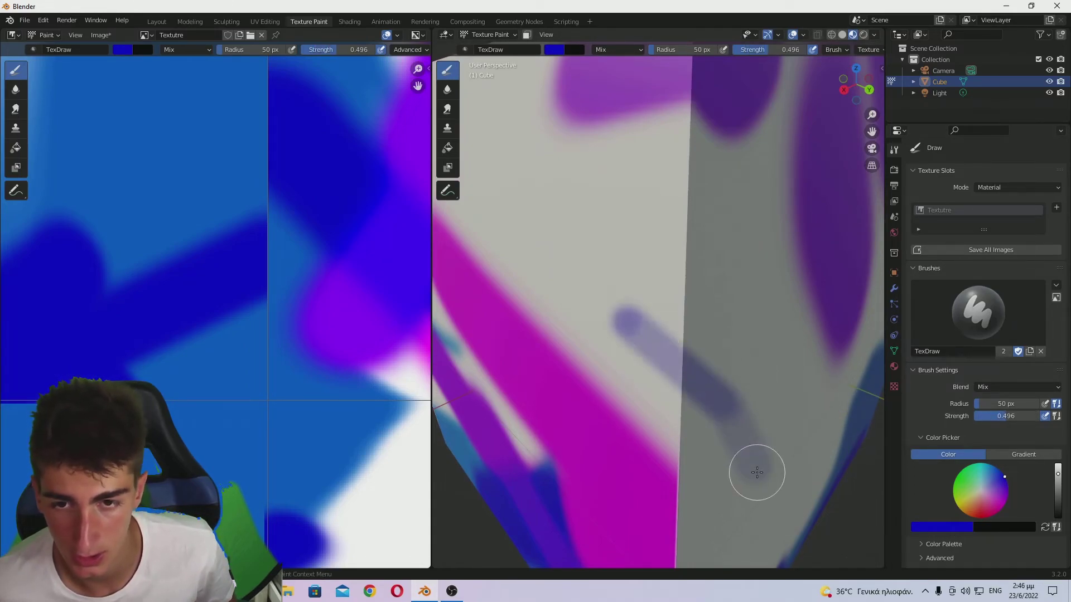
{"action": "mouse_move", "coordinate": [750, 290]}
{"action": "left_mouse_down"}
{"action": "mouse_move", "coordinate": [674, 310]}
{"action": "mouse_move", "coordinate": [506, 402]}
{"action": "mouse_move", "coordinate": [471, 440]}
{"action": "left_mouse_up"}
{"action": "key", "text": "ctrl+z"}
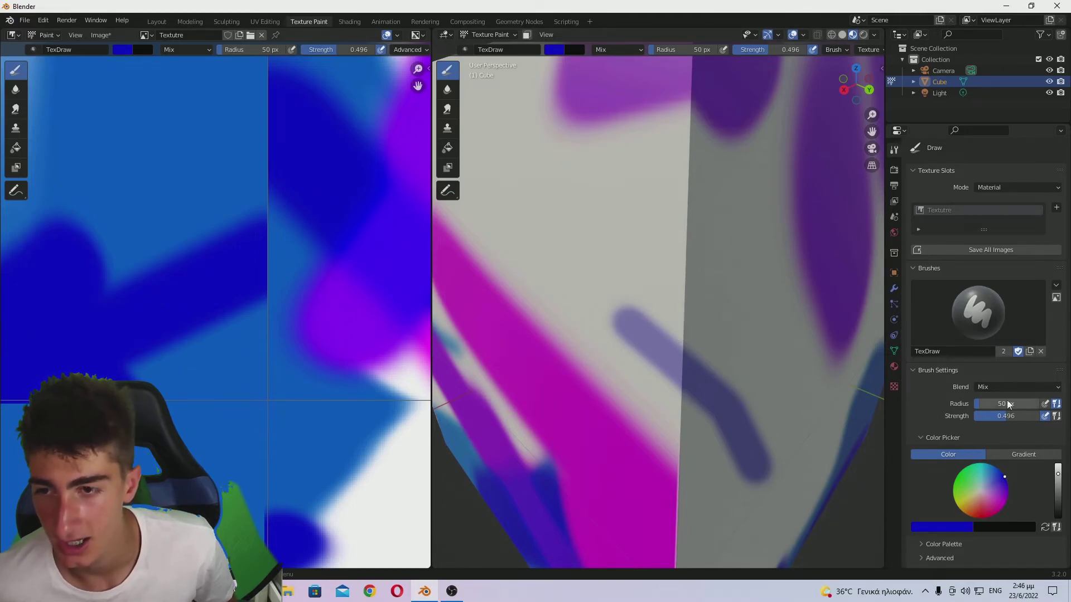
{"action": "left_click_drag", "start_coordinate": [1007, 416], "coordinate": [1035, 416]}
{"action": "mouse_move", "coordinate": [752, 354]}
{"action": "left_mouse_down"}
{"action": "mouse_move", "coordinate": [682, 364]}
{"action": "mouse_move", "coordinate": [613, 304]}
{"action": "mouse_move", "coordinate": [742, 266]}
{"action": "mouse_move", "coordinate": [722, 201]}
{"action": "mouse_move", "coordinate": [752, 394]}
{"action": "mouse_move", "coordinate": [799, 338]}
{"action": "mouse_move", "coordinate": [849, 210]}
{"action": "mouse_move", "coordinate": [686, 215]}
{"action": "left_mouse_up"}
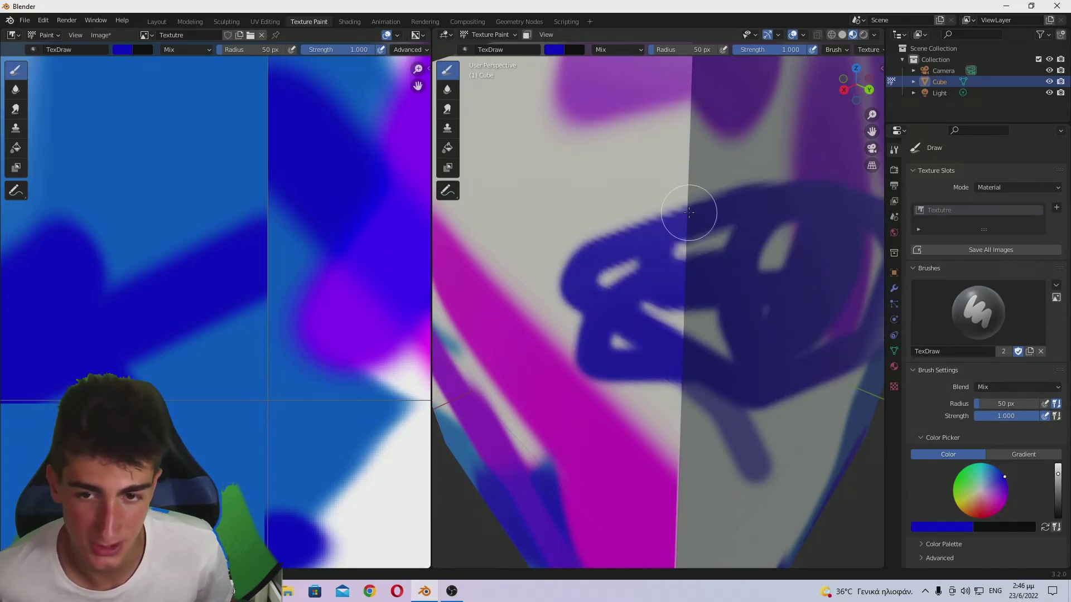
{"action": "key", "text": "ctrl+z"}
{"action": "key", "text": "ctrl+z"}
{"action": "scroll", "coordinate": [689, 212], "scroll_direction": "down", "scroll_amount": 5}
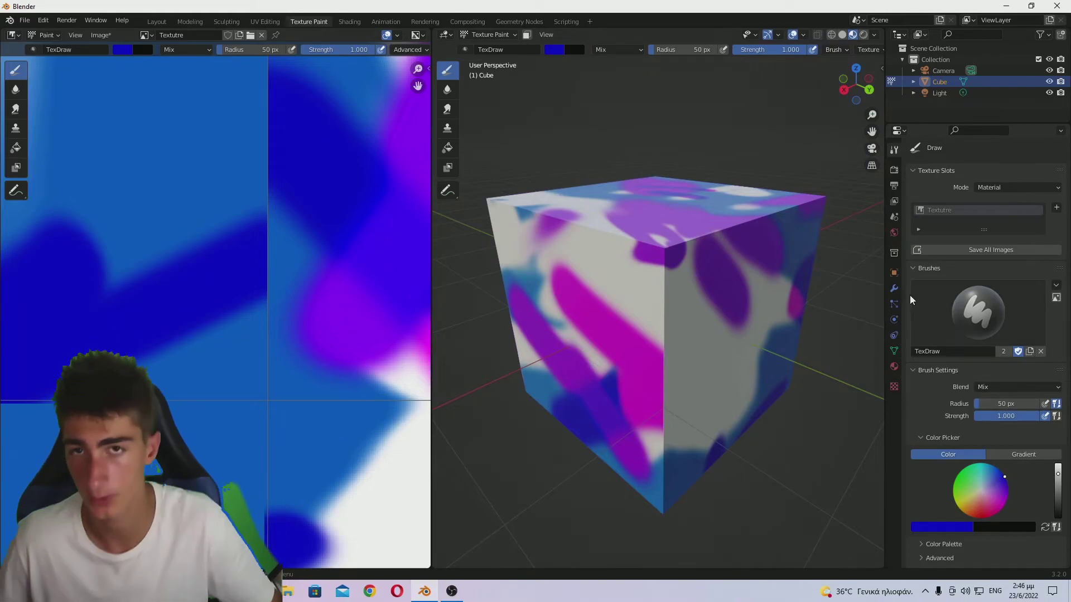
Step: Look through the cube's physics and particle properties, then return to the tool settings
{"action": "mouse_move", "coordinate": [706, 235]}
{"action": "middle_mouse_down"}
{"action": "mouse_move", "coordinate": [622, 241]}
{"action": "mouse_move", "coordinate": [799, 441]}
{"action": "middle_mouse_up"}
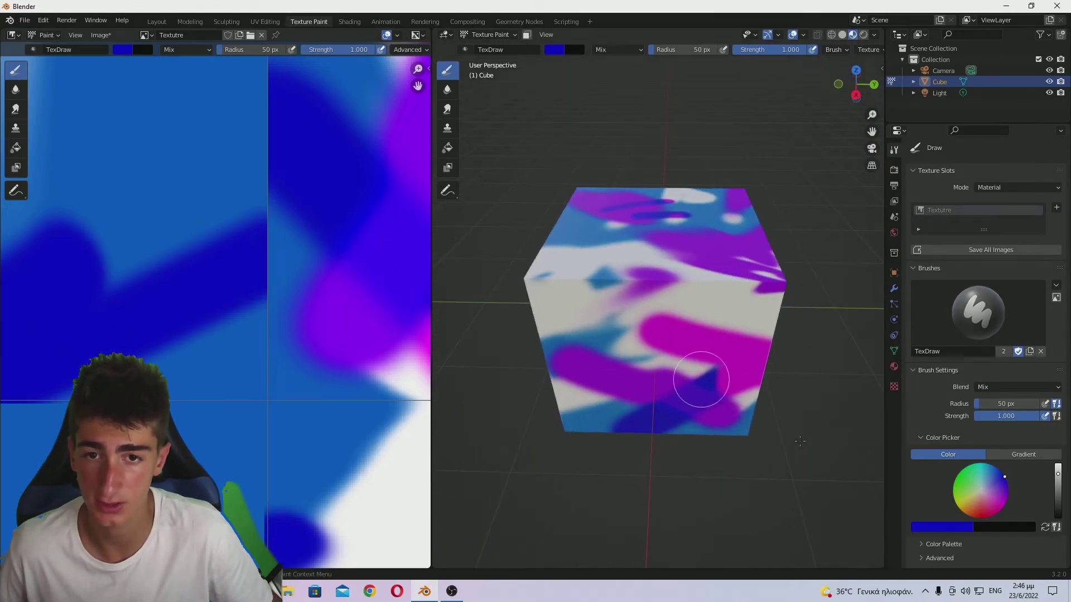
{"action": "left_click", "coordinate": [895, 321]}
{"action": "left_click", "coordinate": [895, 307]}
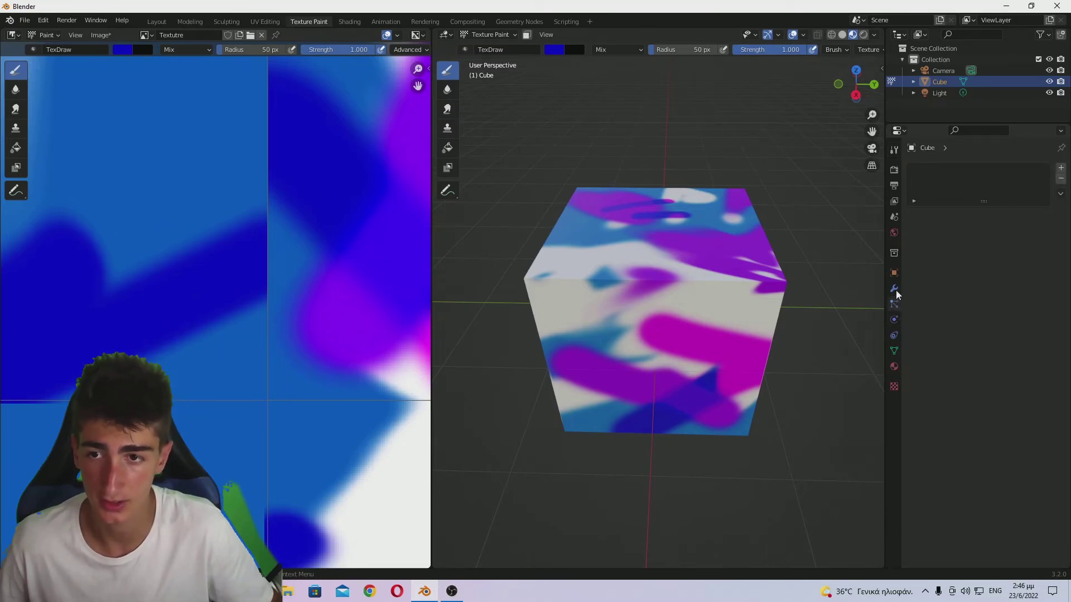
{"action": "left_click", "coordinate": [894, 150]}
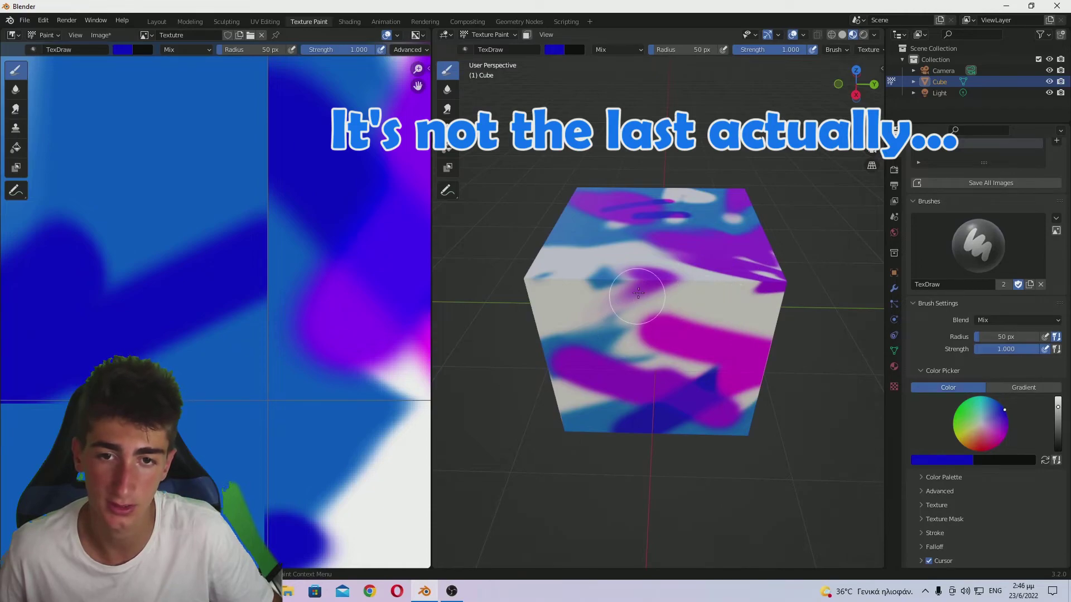
Step: In Right Orthographic view, test blue dabs, undo them, and switch the brush colour to magenta
{"action": "middle_click_drag", "start_coordinate": [638, 292], "coordinate": [643, 256]}
{"action": "left_click", "coordinate": [857, 90]}
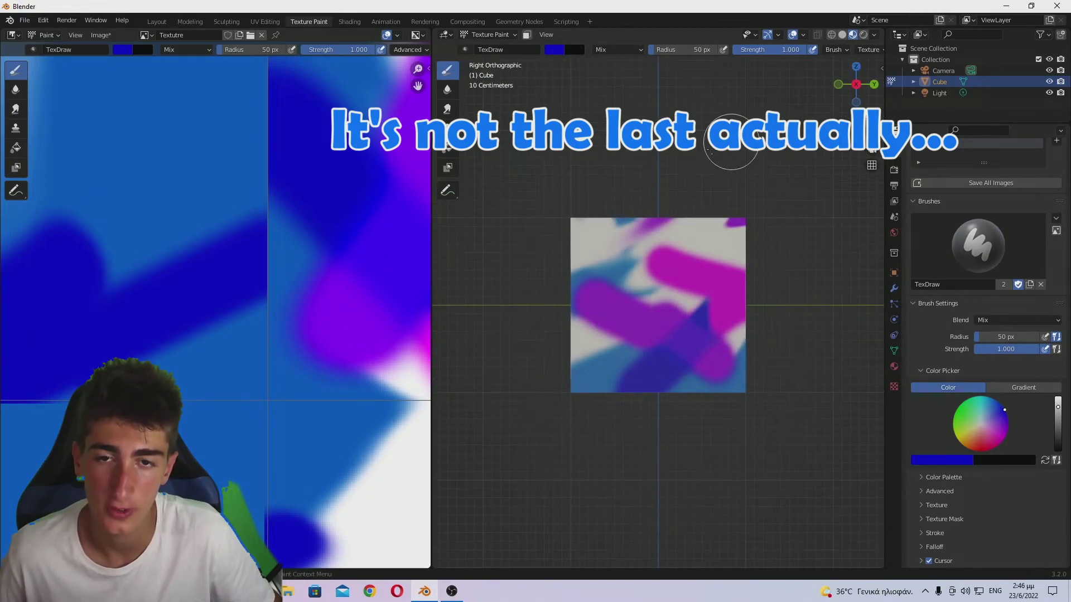
{"action": "left_click", "coordinate": [593, 240]}
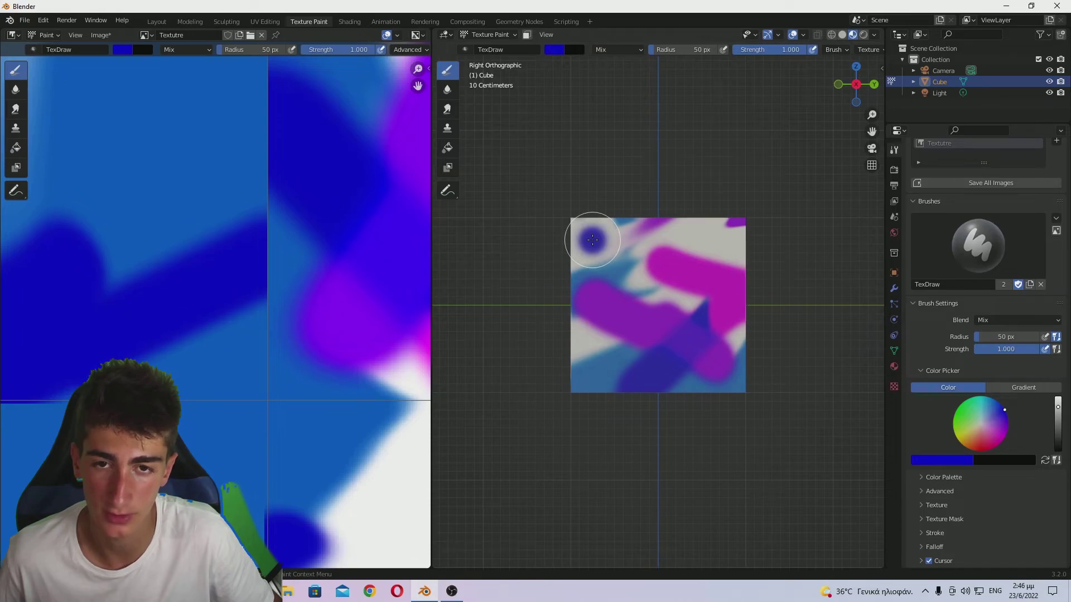
{"action": "left_click", "coordinate": [729, 242]}
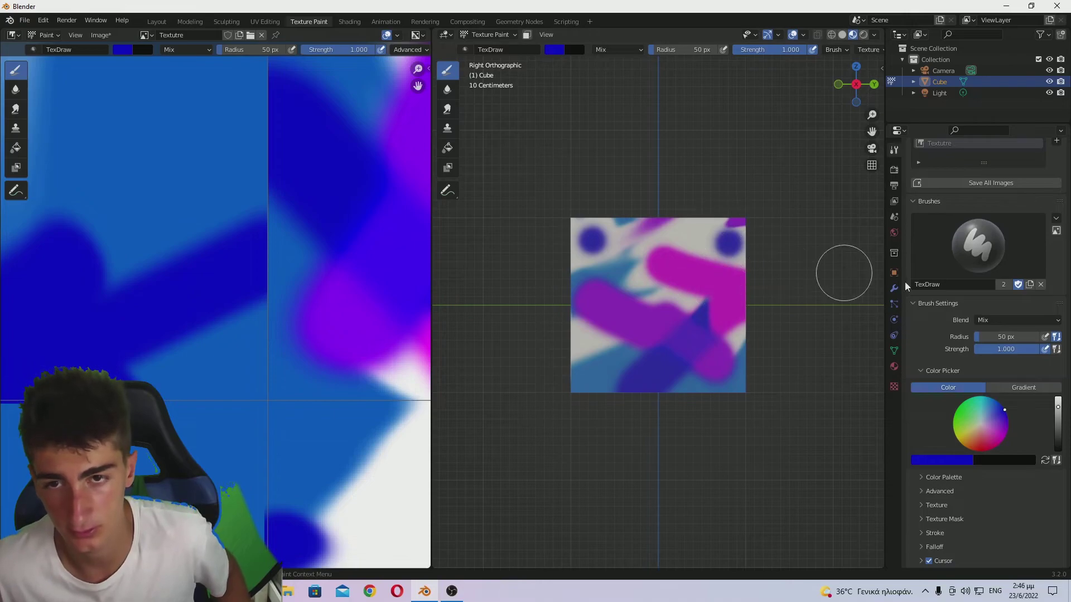
{"action": "key", "text": "ctrl+z"}
{"action": "key", "text": "ctrl+z"}
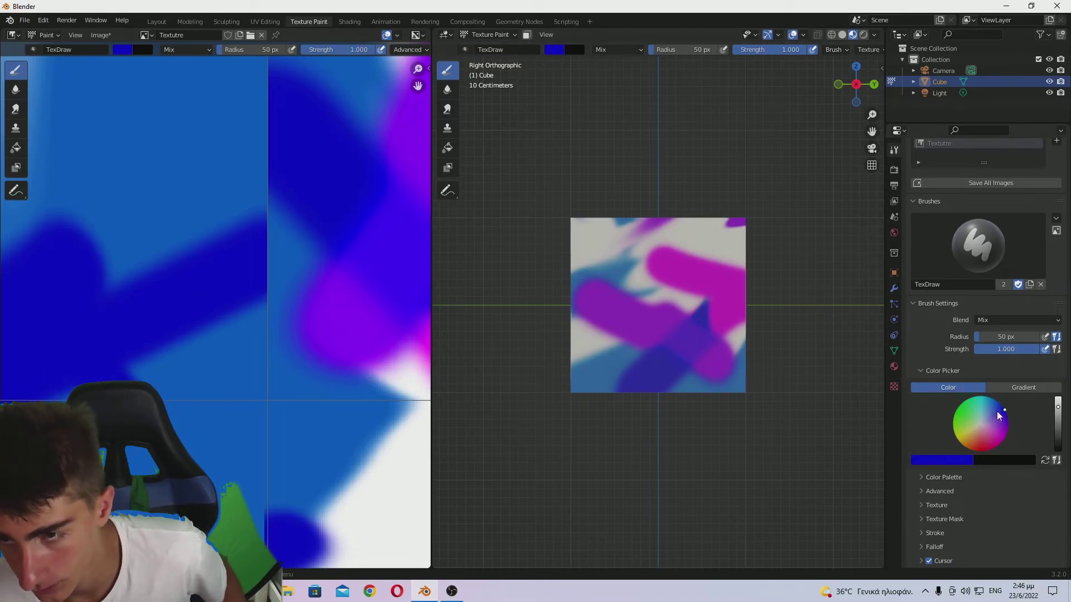
{"action": "left_click_drag", "start_coordinate": [997, 411], "coordinate": [1002, 441]}
Step: Enable Mirror X, Y and Z symmetry and paint a mirrored magenta dab on the face
{"action": "scroll", "coordinate": [938, 487], "scroll_direction": "down", "scroll_amount": 3}
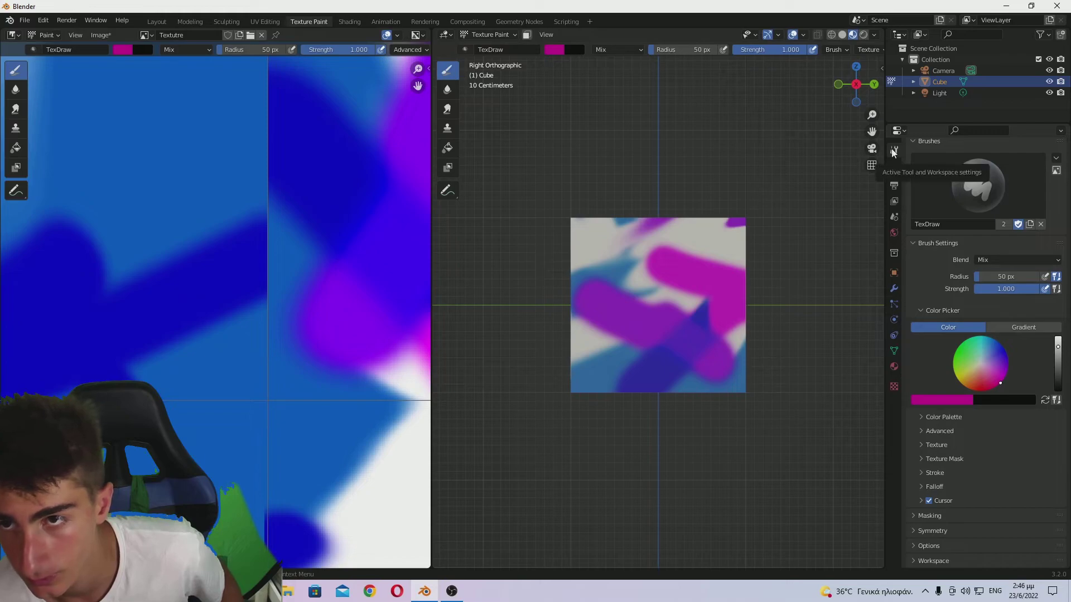
{"action": "left_click", "coordinate": [922, 530]}
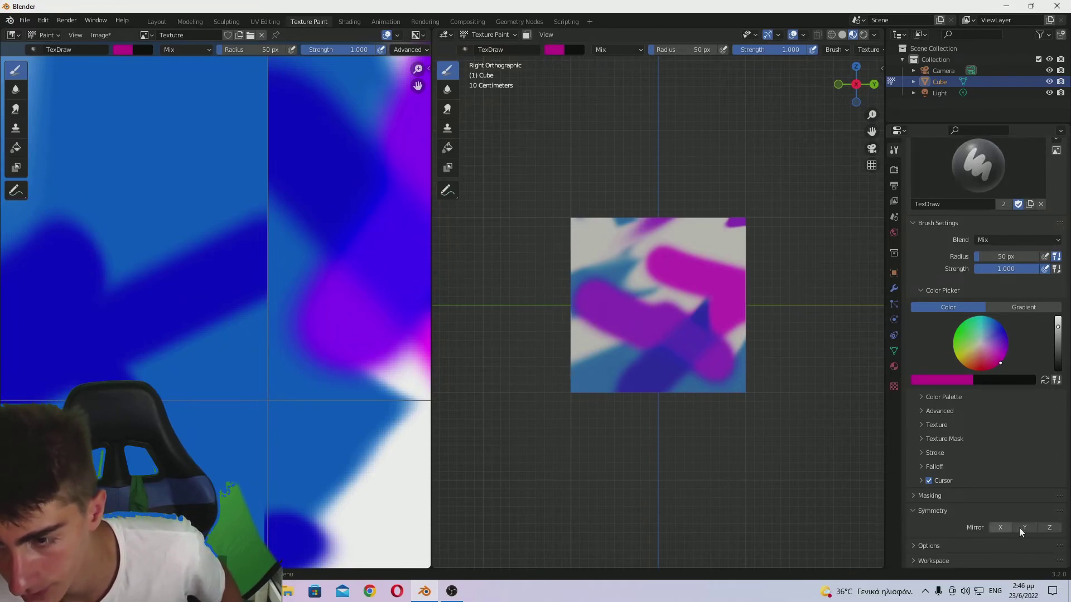
{"action": "mouse_move", "coordinate": [824, 327]}
{"action": "middle_mouse_down"}
{"action": "mouse_move", "coordinate": [723, 244]}
{"action": "mouse_move", "coordinate": [642, 225]}
{"action": "middle_mouse_up"}
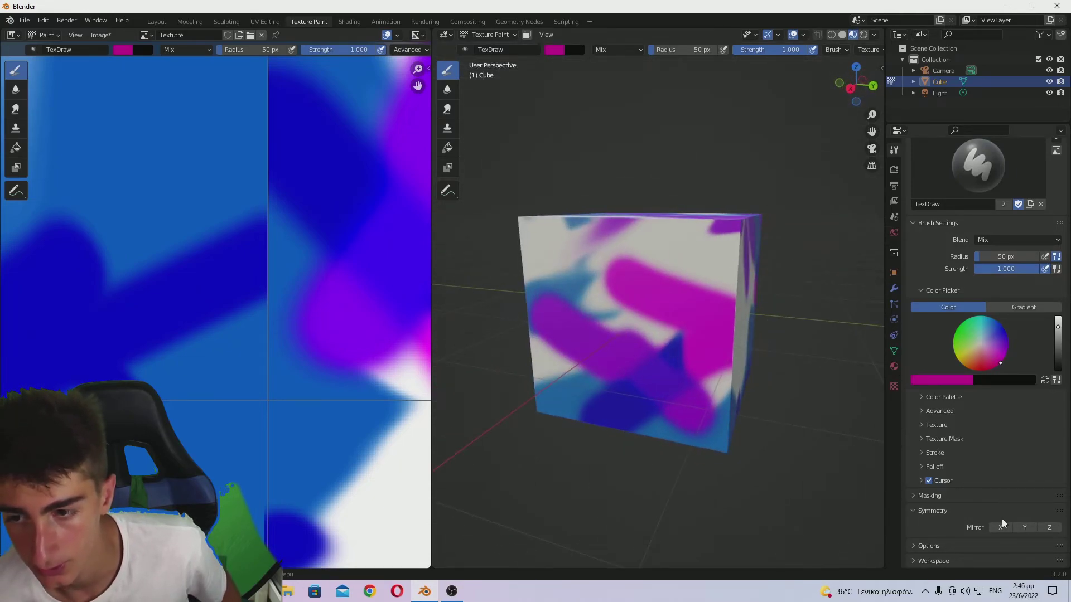
{"action": "left_click", "coordinate": [1003, 526]}
{"action": "left_click", "coordinate": [1038, 526]}
{"action": "left_click", "coordinate": [1028, 528]}
{"action": "left_click", "coordinate": [1006, 524]}
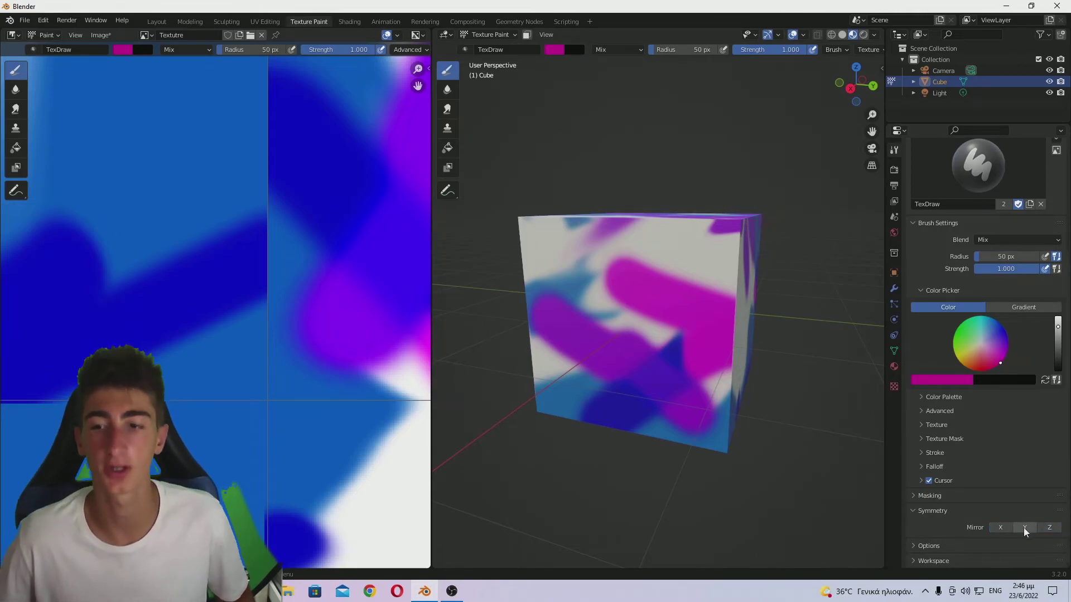
{"action": "left_click_drag", "start_coordinate": [1006, 530], "coordinate": [1048, 527]}
{"action": "mouse_move", "coordinate": [698, 313]}
{"action": "middle_mouse_down"}
{"action": "mouse_move", "coordinate": [640, 326]}
{"action": "mouse_move", "coordinate": [665, 320]}
{"action": "middle_mouse_up"}
{"action": "left_click", "coordinate": [635, 299]}
Step: Undo the magenta dabs and paint a new mirrored pair of magenta dabs
{"action": "scroll", "coordinate": [623, 357], "scroll_direction": "up", "scroll_amount": 3}
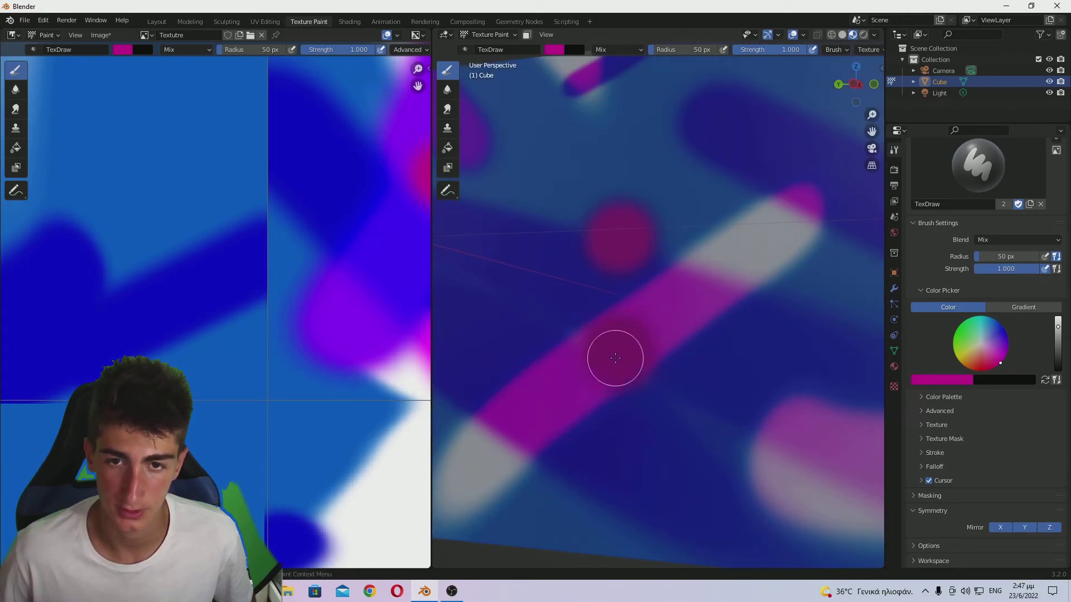
{"action": "key", "text": "ctrl+z"}
{"action": "left_click", "coordinate": [616, 136]}
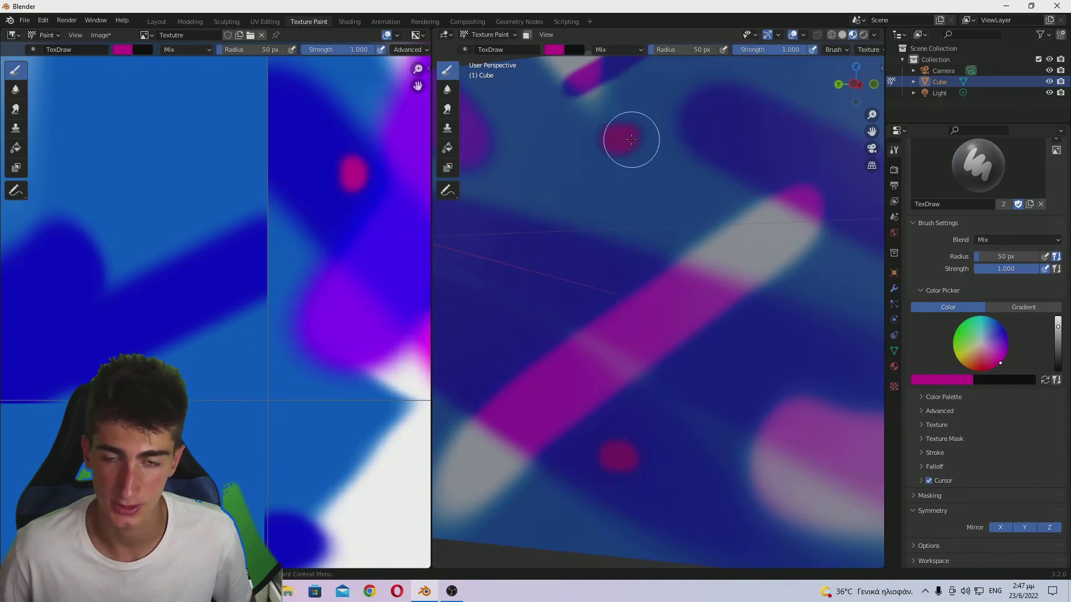
{"action": "scroll", "coordinate": [632, 139], "scroll_direction": "down", "scroll_amount": 3}
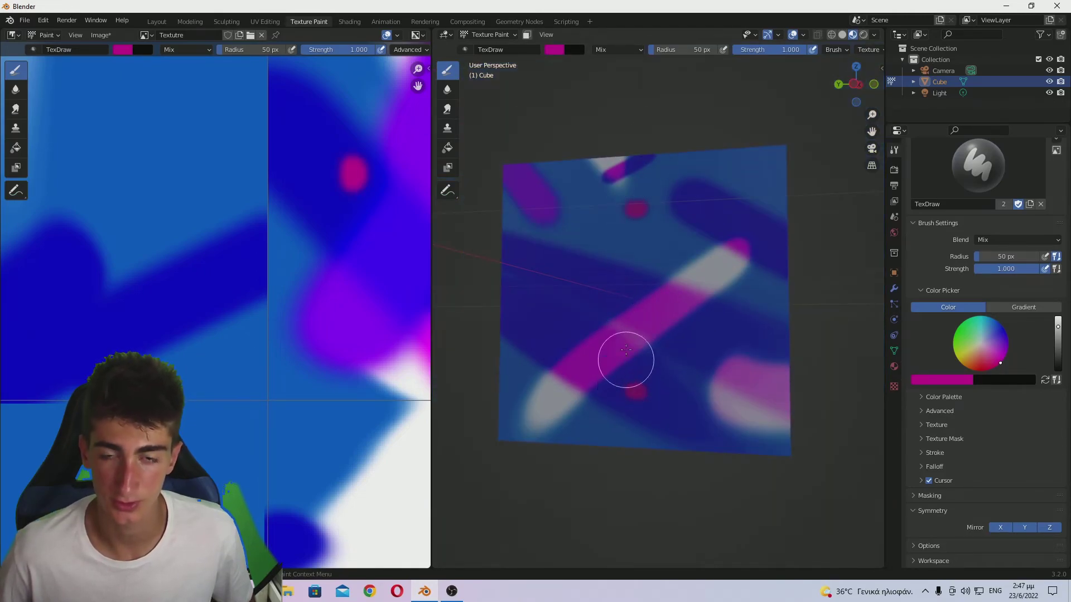
Step: Orbit around the cube to inspect the mirrored magenta paint from several angles
{"action": "middle_click_drag", "start_coordinate": [626, 341], "coordinate": [631, 328]}
{"action": "middle_click_drag", "start_coordinate": [656, 212], "coordinate": [666, 255]}
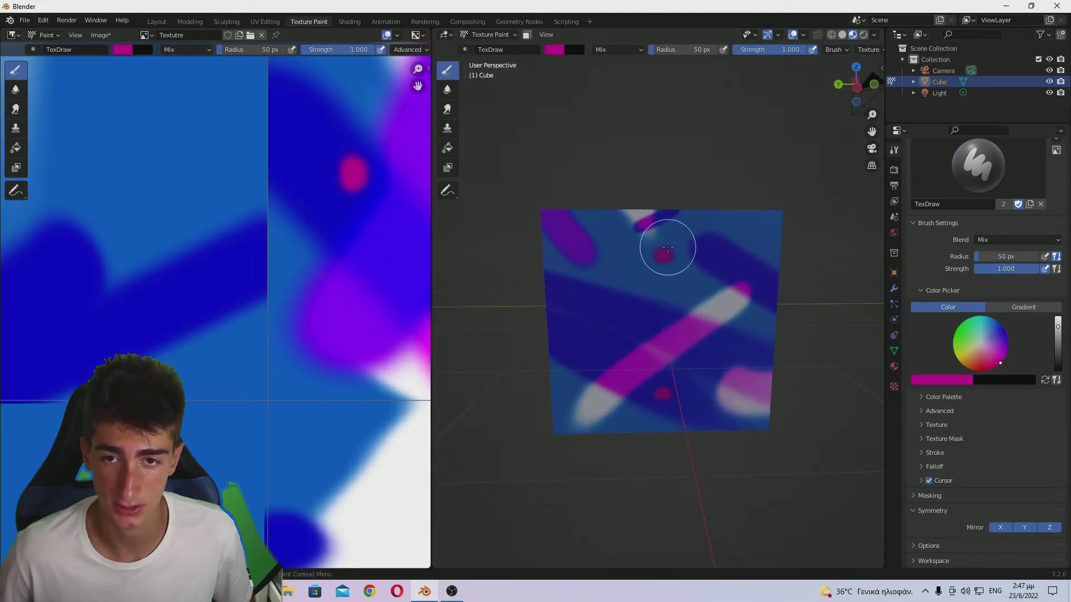
{"action": "middle_click_drag", "start_coordinate": [645, 419], "coordinate": [610, 269]}
{"action": "mouse_move", "coordinate": [607, 386]}
{"action": "middle_mouse_down"}
{"action": "mouse_move", "coordinate": [626, 337]}
{"action": "mouse_move", "coordinate": [534, 379]}
{"action": "mouse_move", "coordinate": [482, 309]}
{"action": "middle_mouse_up"}
{"action": "middle_click_drag", "start_coordinate": [705, 211], "coordinate": [728, 241]}
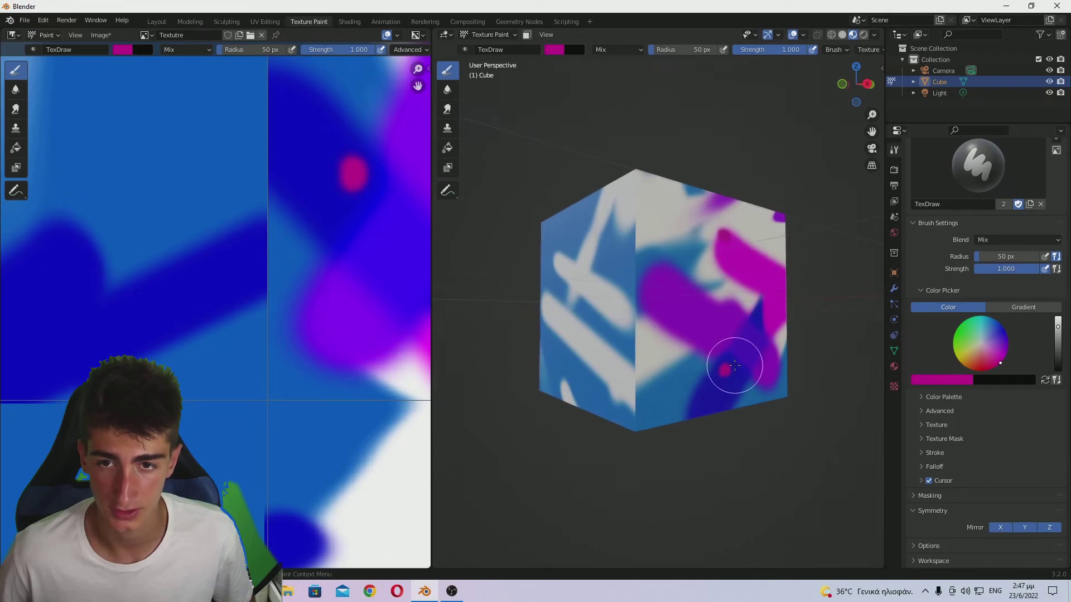
{"action": "middle_click_drag", "start_coordinate": [734, 313], "coordinate": [851, 344]}
{"action": "middle_click_drag", "start_coordinate": [742, 248], "coordinate": [662, 262]}
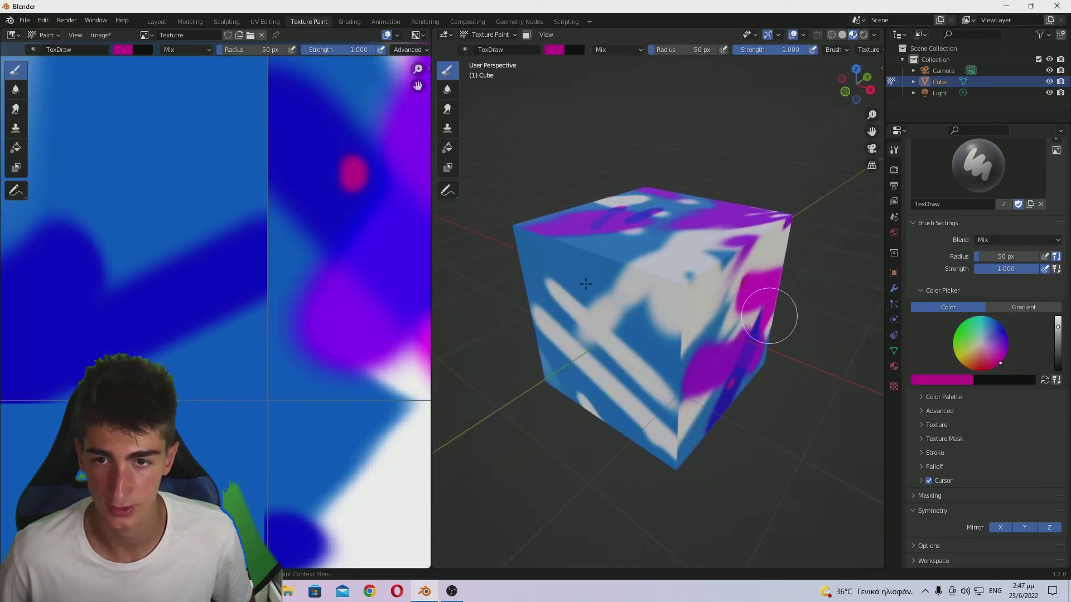
{"action": "mouse_move", "coordinate": [581, 286]}
{"action": "middle_mouse_down"}
{"action": "mouse_move", "coordinate": [741, 291]}
{"action": "mouse_move", "coordinate": [729, 294]}
{"action": "middle_mouse_up"}
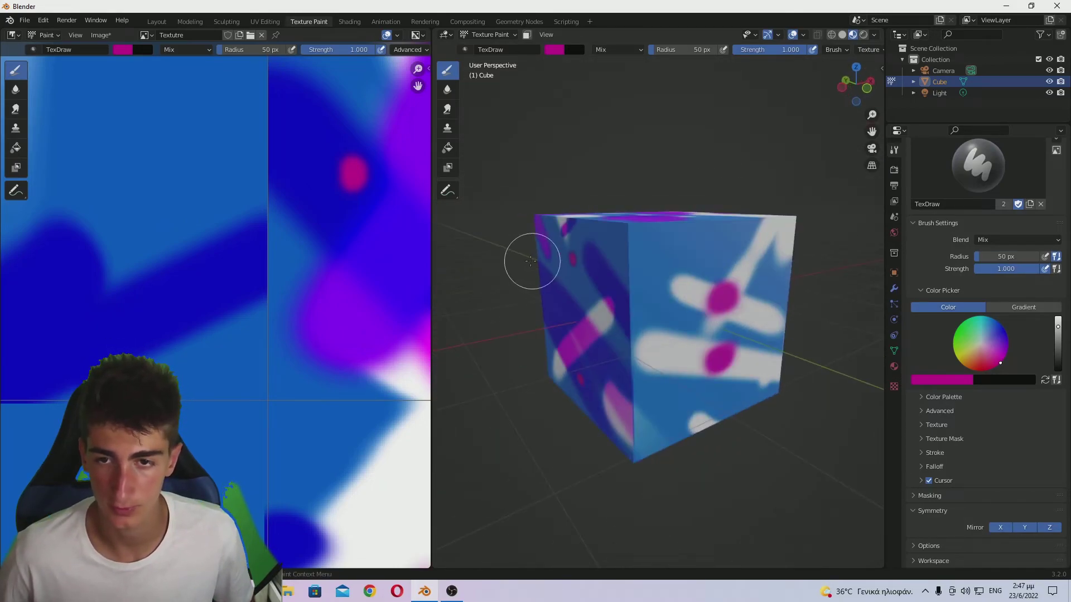
{"action": "mouse_move", "coordinate": [530, 256]}
{"action": "middle_mouse_down"}
{"action": "mouse_move", "coordinate": [725, 276]}
{"action": "mouse_move", "coordinate": [712, 297]}
{"action": "middle_mouse_up"}
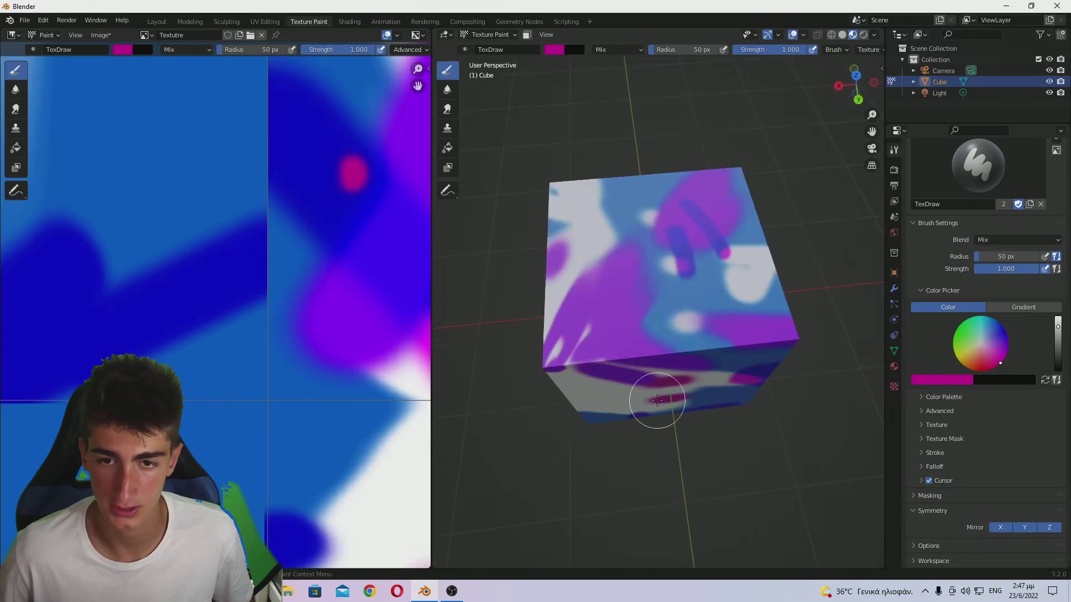
{"action": "mouse_move", "coordinate": [657, 400]}
{"action": "middle_mouse_down"}
{"action": "mouse_move", "coordinate": [797, 333]}
{"action": "mouse_move", "coordinate": [748, 304]}
{"action": "middle_mouse_up"}
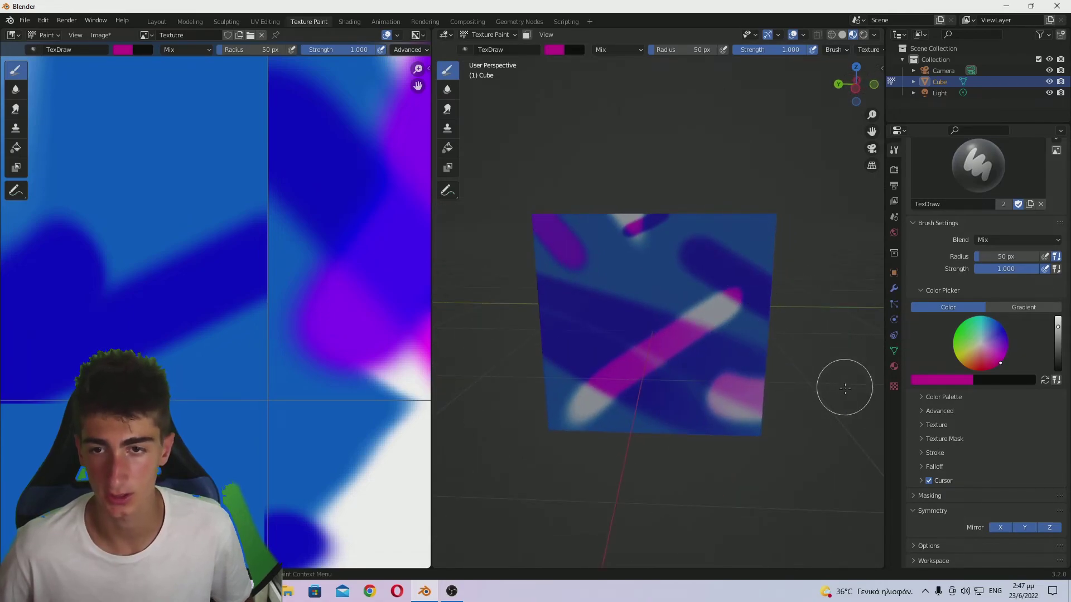
{"action": "middle_click_drag", "start_coordinate": [844, 387], "coordinate": [814, 407]}
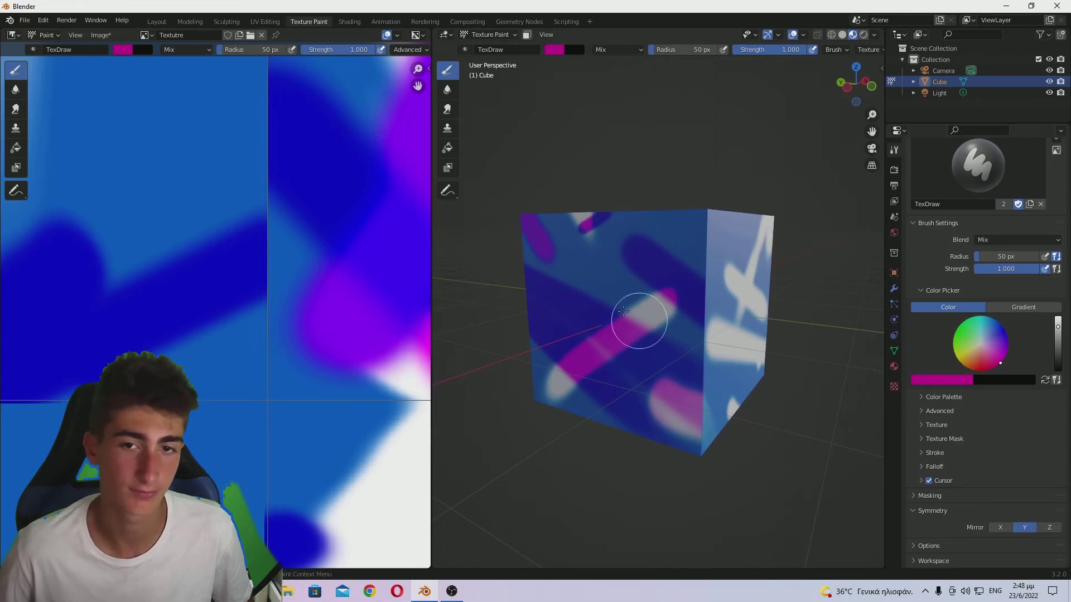
Step: Paint Y-mirrored magenta dabs and two vertical magenta stripes down the cube's front face
{"action": "left_click", "coordinate": [600, 275]}
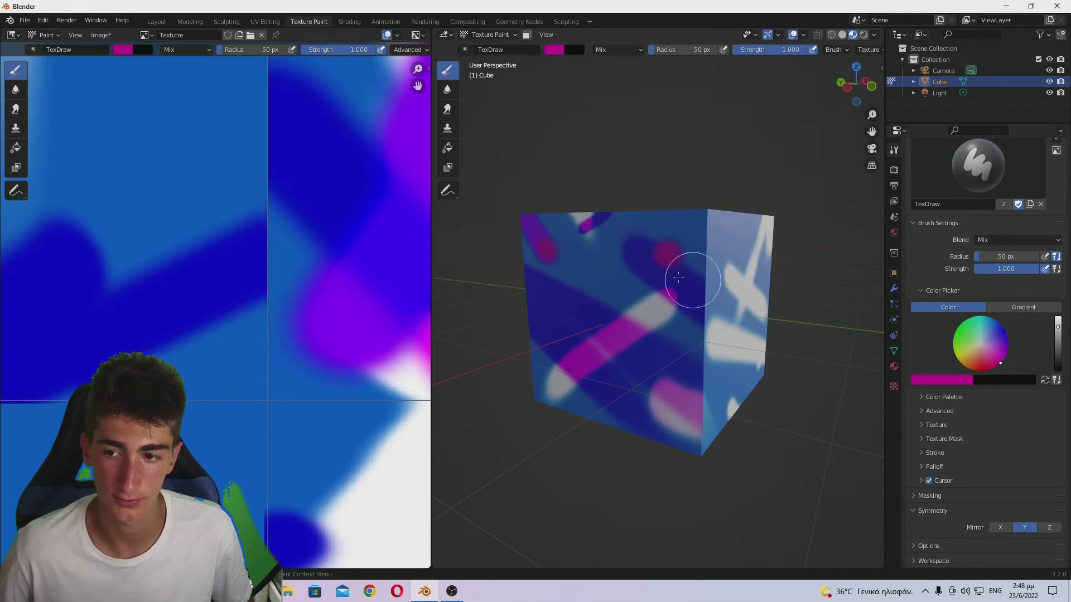
{"action": "middle_click_drag", "start_coordinate": [671, 242], "coordinate": [746, 258]}
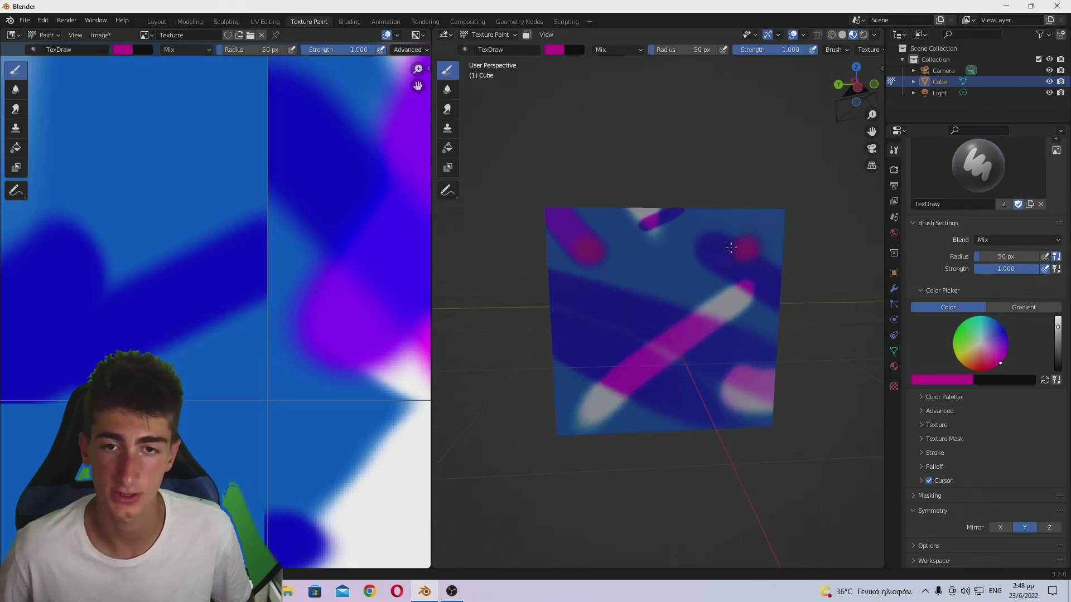
{"action": "left_click", "coordinate": [759, 257]}
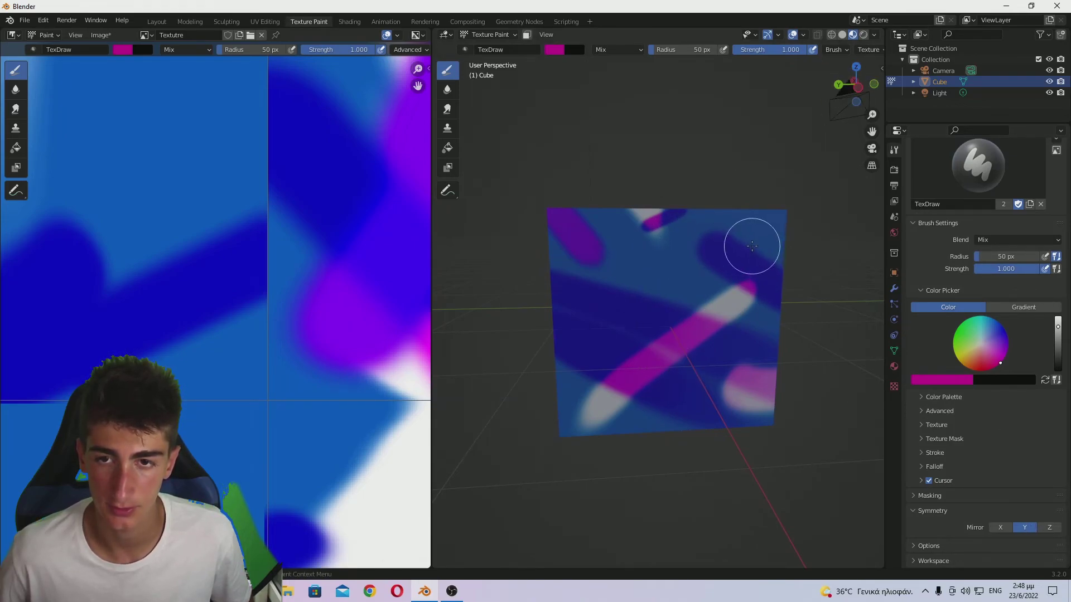
{"action": "left_click", "coordinate": [762, 323]}
{"action": "mouse_move", "coordinate": [762, 323]}
{"action": "left_mouse_down"}
{"action": "mouse_move", "coordinate": [762, 292]}
{"action": "mouse_move", "coordinate": [760, 402]}
{"action": "left_mouse_up"}
{"action": "mouse_move", "coordinate": [760, 402]}
{"action": "middle_mouse_down"}
{"action": "mouse_move", "coordinate": [614, 328]}
{"action": "mouse_move", "coordinate": [725, 324]}
{"action": "mouse_move", "coordinate": [697, 262]}
{"action": "mouse_move", "coordinate": [792, 313]}
{"action": "mouse_move", "coordinate": [828, 310]}
{"action": "middle_mouse_up"}
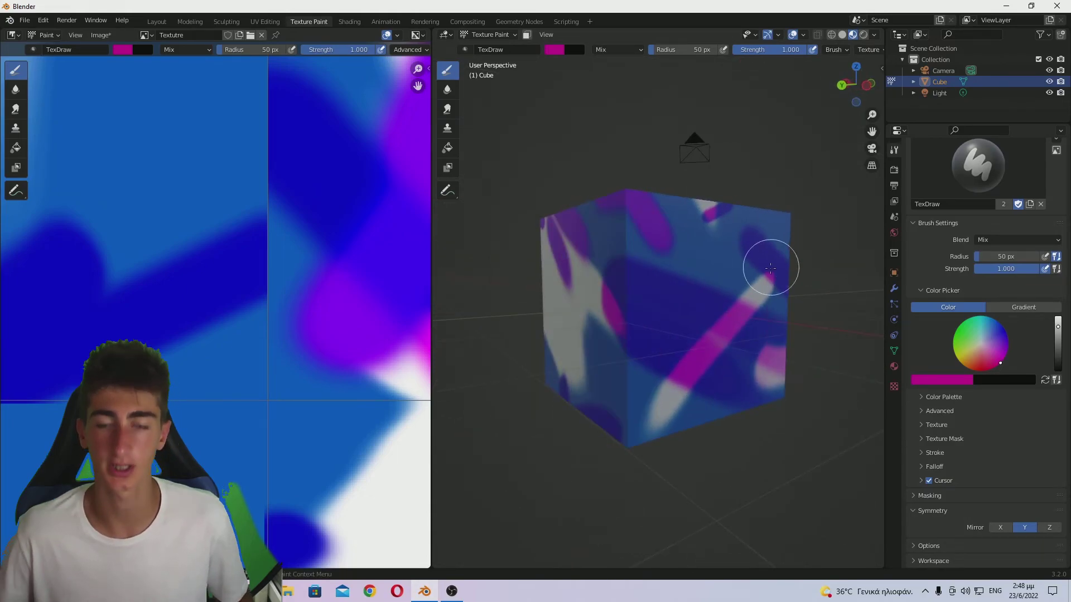
{"action": "middle_click_drag", "start_coordinate": [770, 263], "coordinate": [764, 311]}
Step: Try Solid and Rendered viewport shading and collapse the Symmetry panel
{"action": "key", "text": "z"}
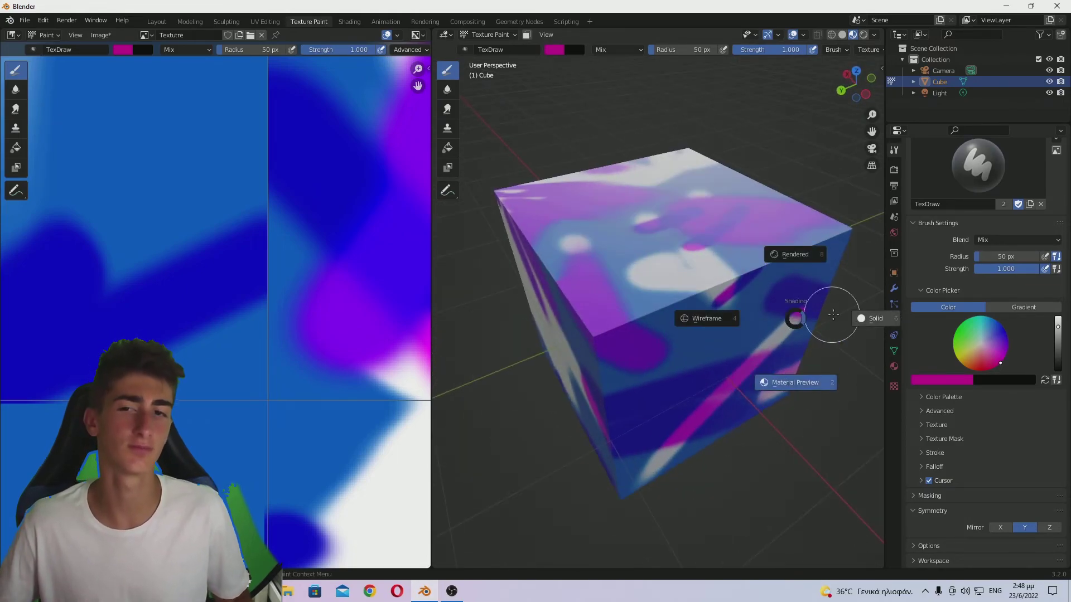
{"action": "left_click", "coordinate": [848, 311]}
{"action": "key", "text": "z"}
{"action": "left_click", "coordinate": [850, 199]}
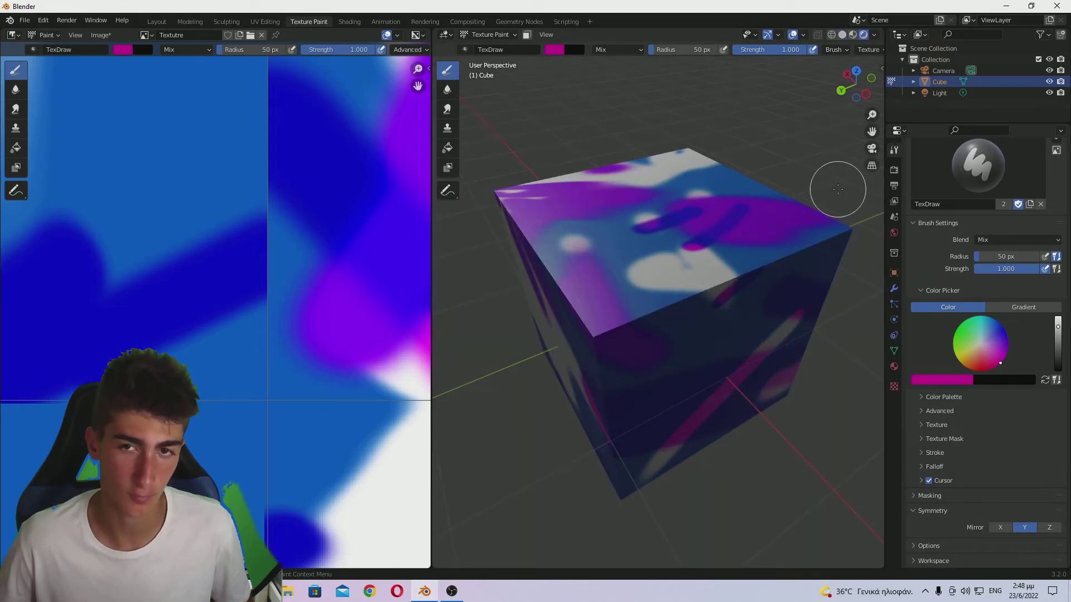
{"action": "left_click", "coordinate": [923, 510]}
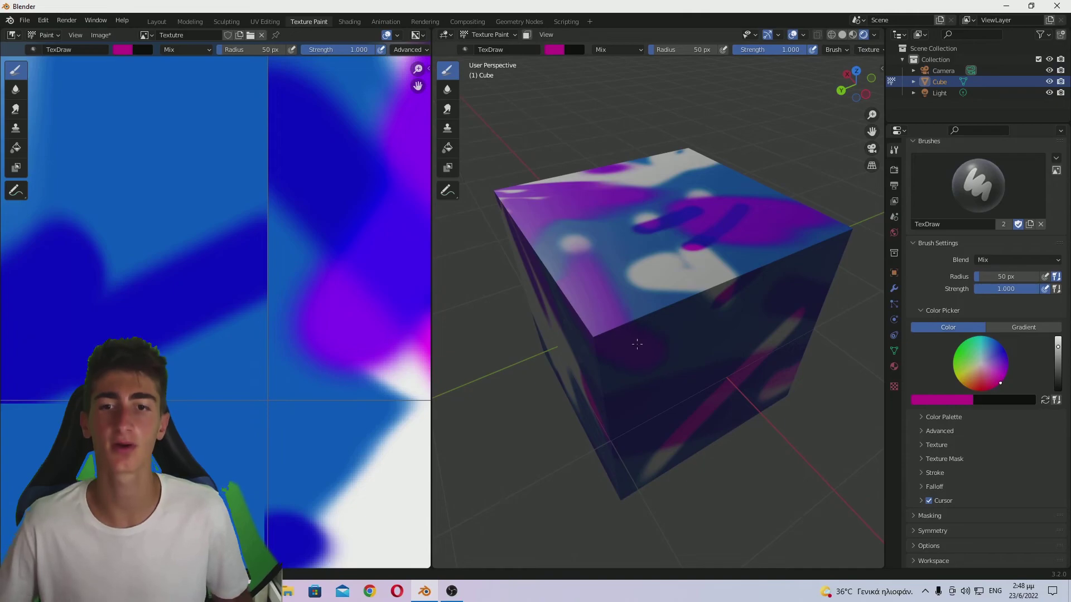
Step: Switch the viewport to Material Preview shading
{"action": "mouse_move", "coordinate": [781, 234]}
{"action": "middle_mouse_down"}
{"action": "mouse_move", "coordinate": [828, 234]}
{"action": "mouse_move", "coordinate": [633, 318]}
{"action": "mouse_move", "coordinate": [630, 333]}
{"action": "middle_mouse_up"}
{"action": "key", "text": "z"}
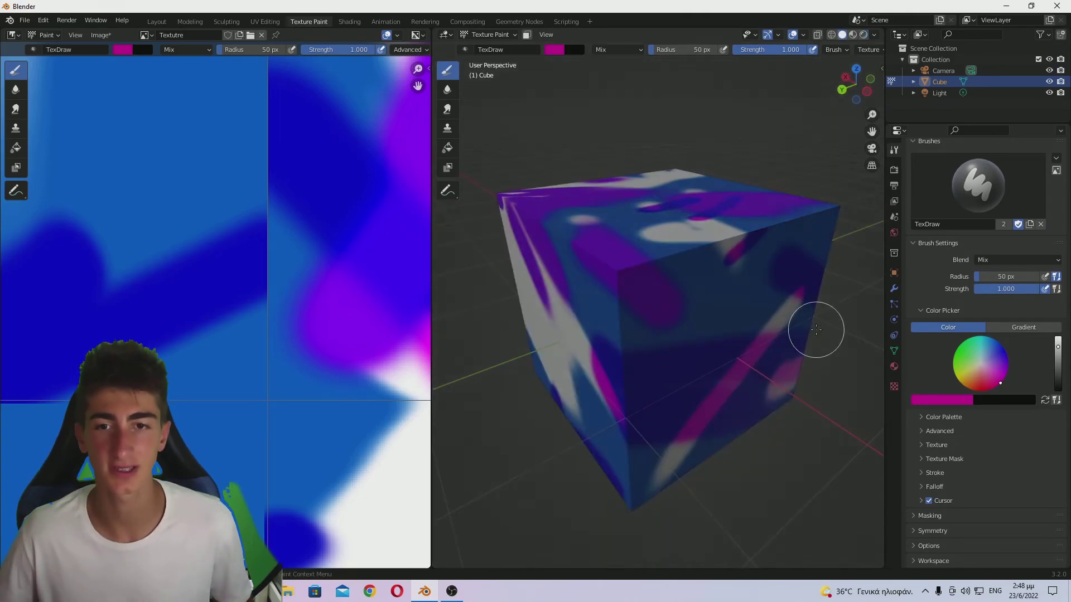
{"action": "key", "text": "z"}
{"action": "left_click", "coordinate": [794, 516]}
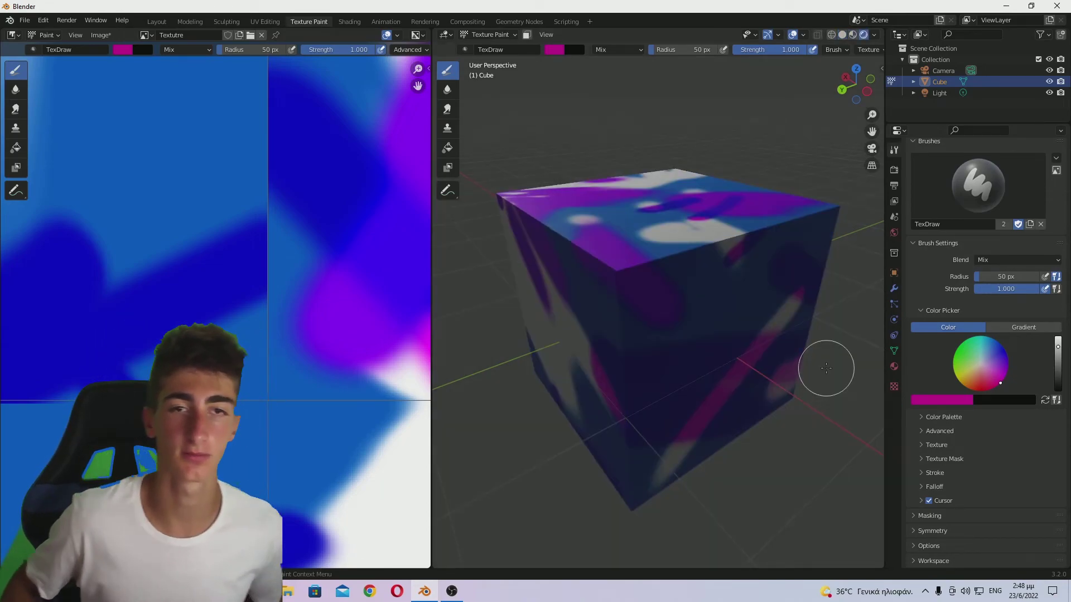
Step: Zoom and pan the Image Editor to show the whole UV cross layout
{"action": "scroll", "coordinate": [222, 303], "scroll_direction": "down", "scroll_amount": 1}
{"action": "scroll", "coordinate": [222, 303], "scroll_direction": "down", "scroll_amount": 4}
{"action": "scroll", "coordinate": [234, 298], "scroll_direction": "up", "scroll_amount": 2}
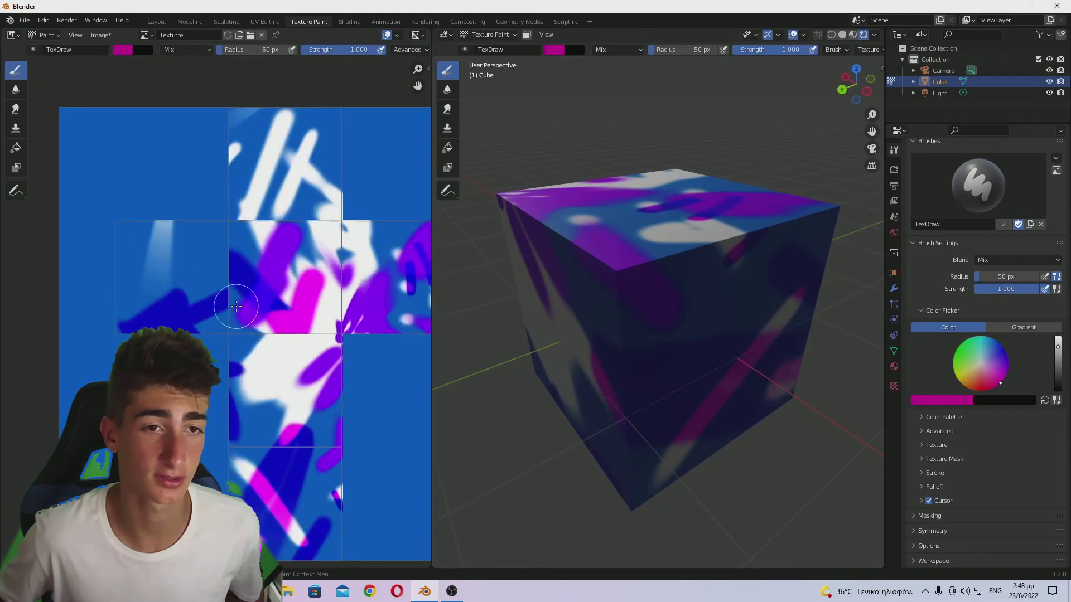
{"action": "middle_click_drag", "start_coordinate": [240, 299], "coordinate": [203, 292]}
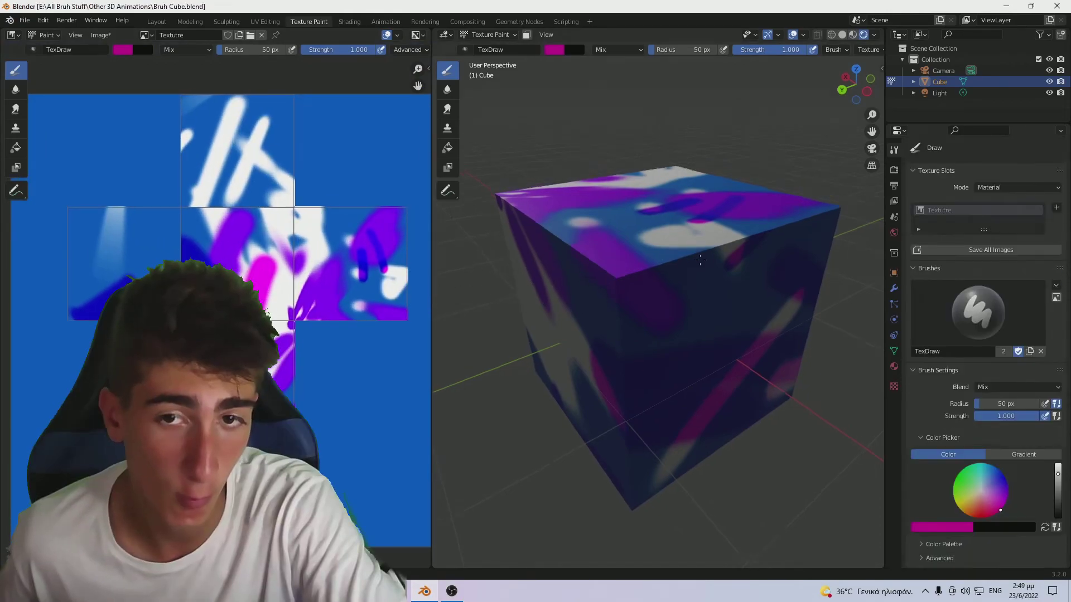
Step: Inspect the painted cube, save all modified images, and close Blender
{"action": "mouse_move", "coordinate": [725, 278]}
{"action": "middle_mouse_down"}
{"action": "mouse_move", "coordinate": [697, 251]}
{"action": "mouse_move", "coordinate": [806, 223]}
{"action": "mouse_move", "coordinate": [758, 251]}
{"action": "mouse_move", "coordinate": [606, 277]}
{"action": "mouse_move", "coordinate": [575, 204]}
{"action": "middle_mouse_up"}
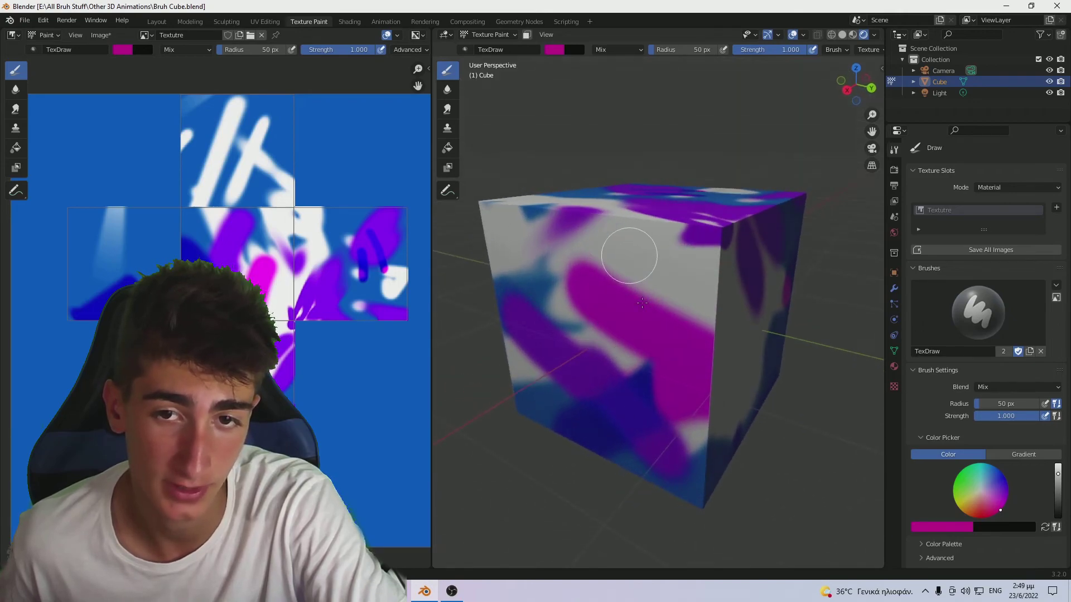
{"action": "mouse_move", "coordinate": [729, 277]}
{"action": "middle_mouse_down"}
{"action": "mouse_move", "coordinate": [669, 268]}
{"action": "mouse_move", "coordinate": [614, 279]}
{"action": "mouse_move", "coordinate": [707, 294]}
{"action": "mouse_move", "coordinate": [668, 286]}
{"action": "middle_mouse_up"}
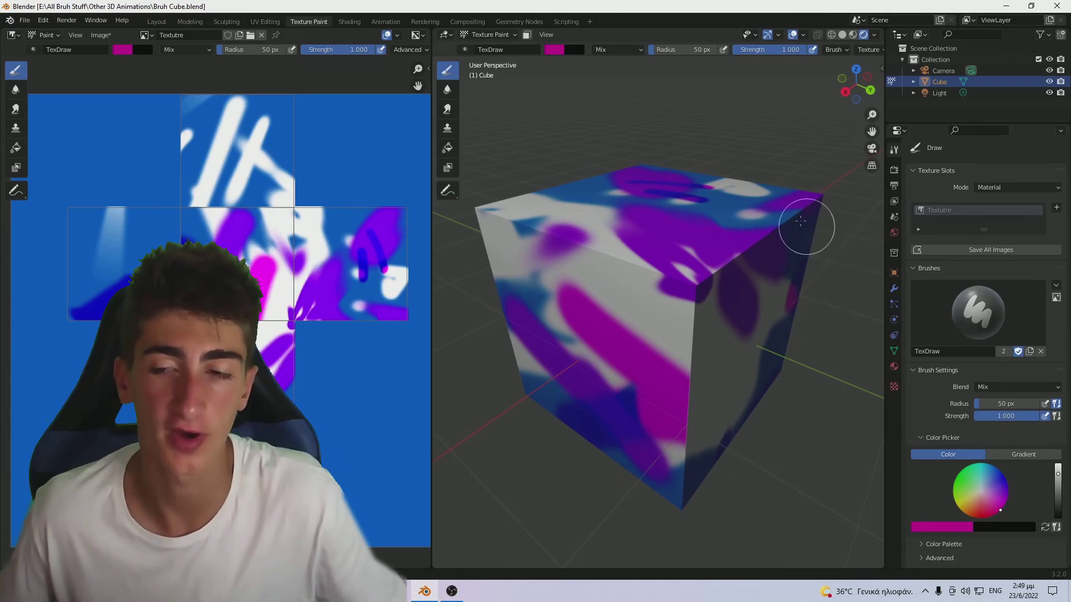
{"action": "left_click", "coordinate": [965, 249]}
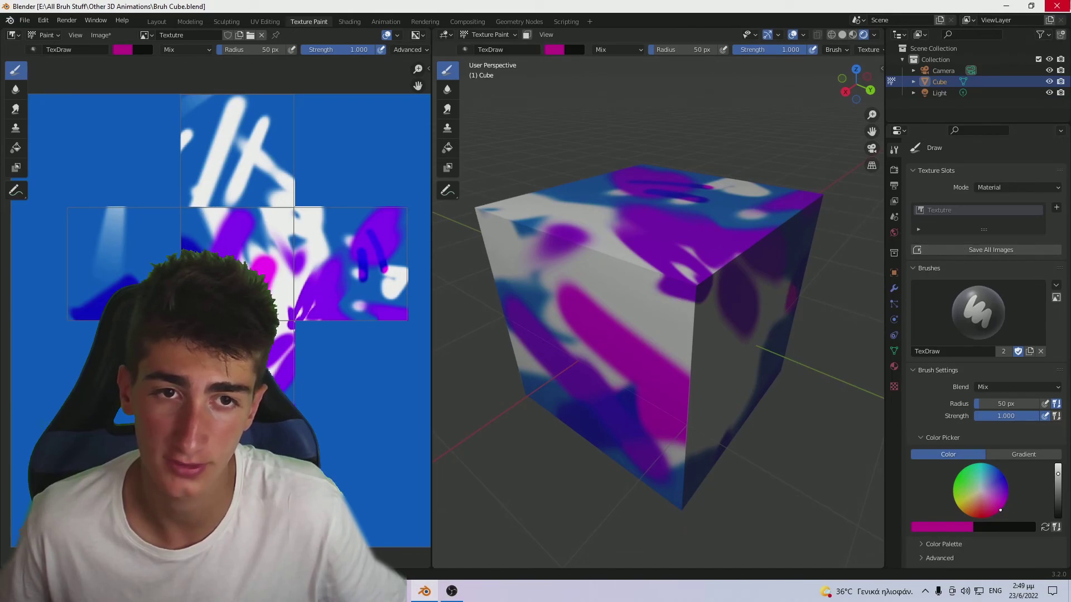
{"action": "left_click", "coordinate": [1056, 6]}
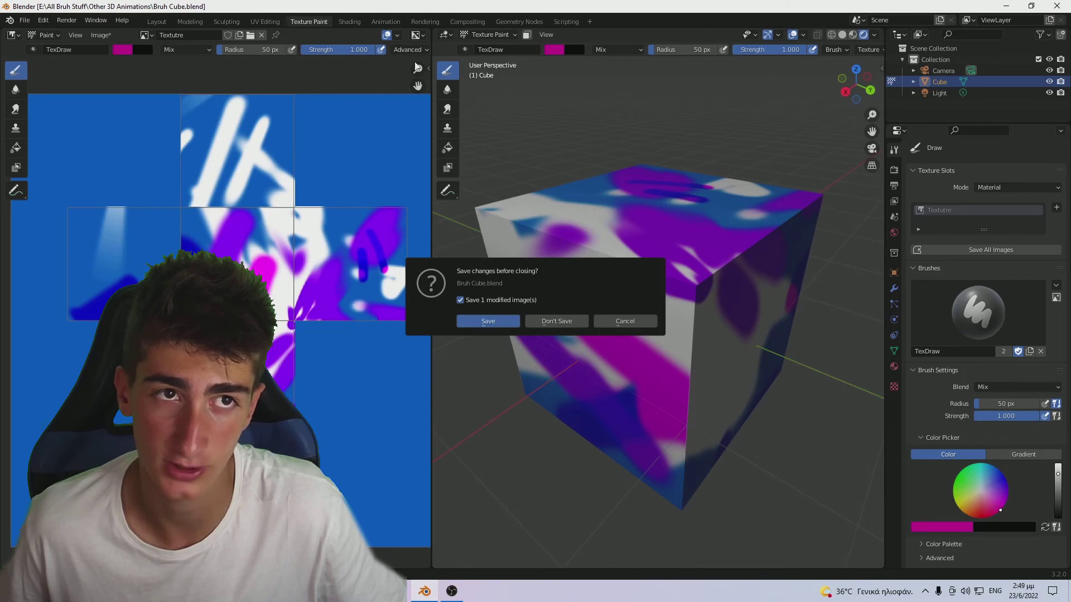
Step: Cancel the close prompt, save Bruh Cube.blend with Ctrl+S, then back out of a second close prompt
{"action": "left_click", "coordinate": [625, 322]}
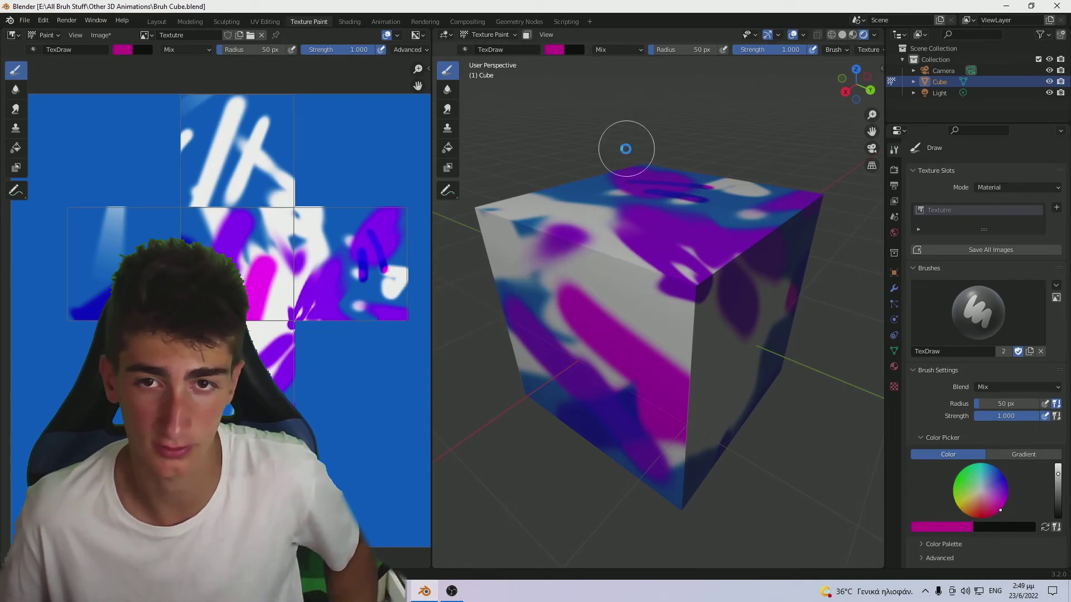
{"action": "key", "text": "ctrl+s"}
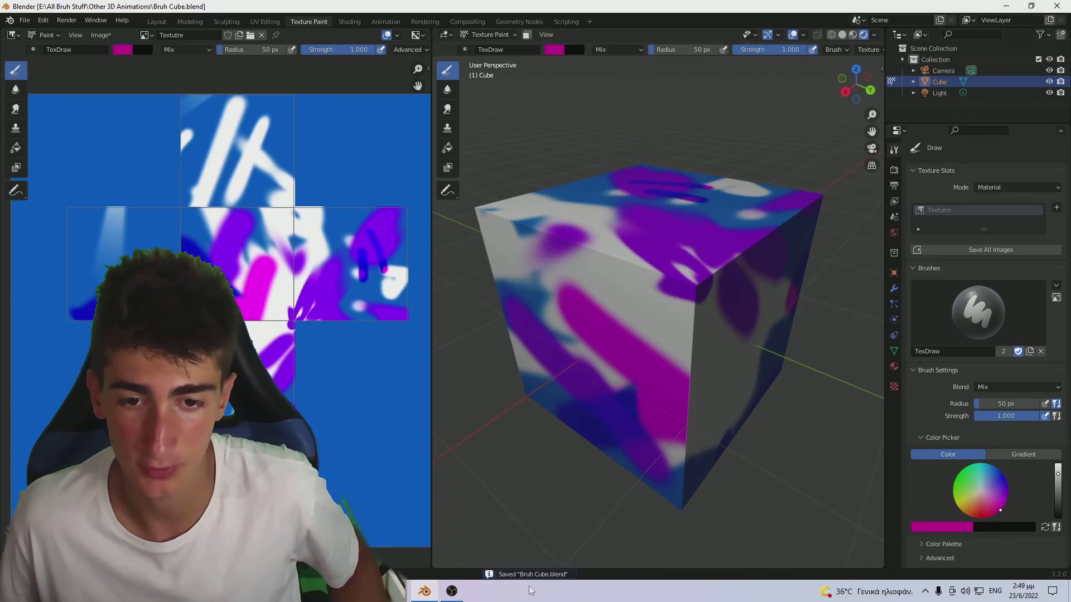
{"action": "left_click", "coordinate": [1068, 5]}
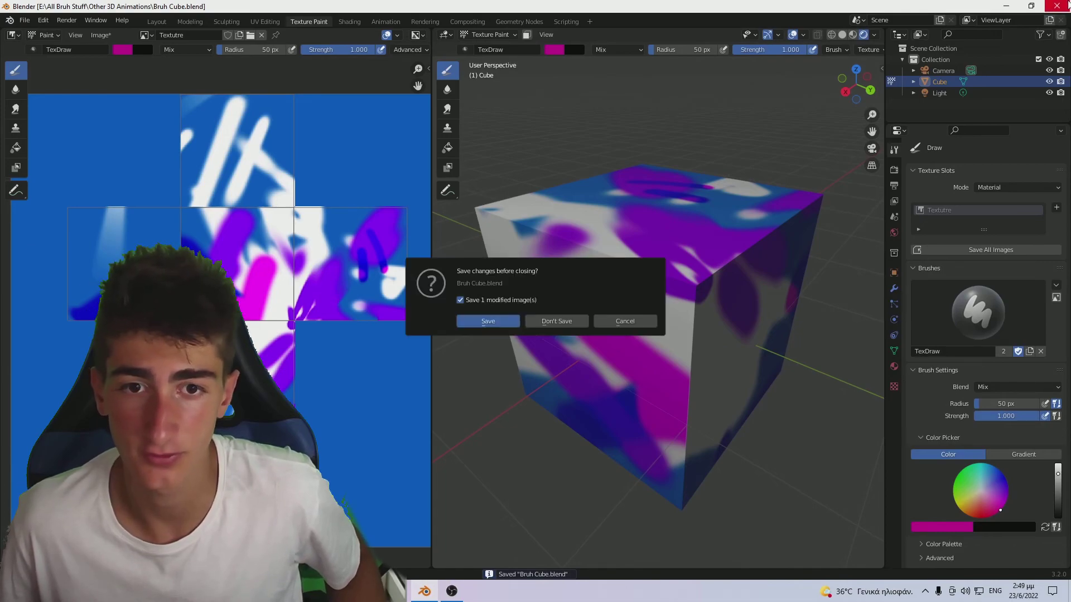
{"action": "left_click", "coordinate": [461, 300]}
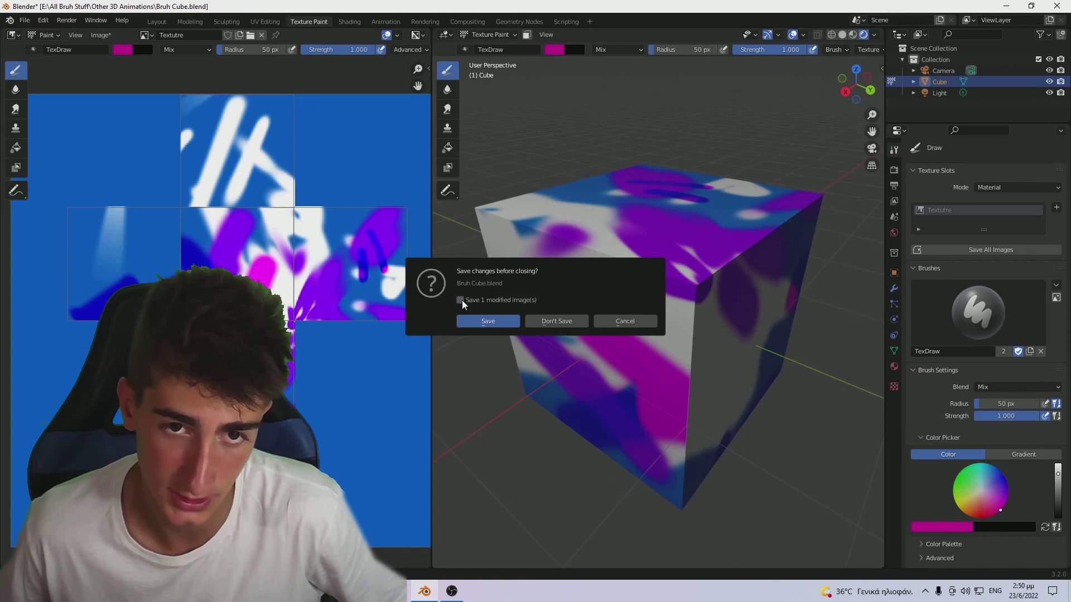
{"action": "left_click", "coordinate": [461, 300]}
{"action": "left_click", "coordinate": [625, 321]}
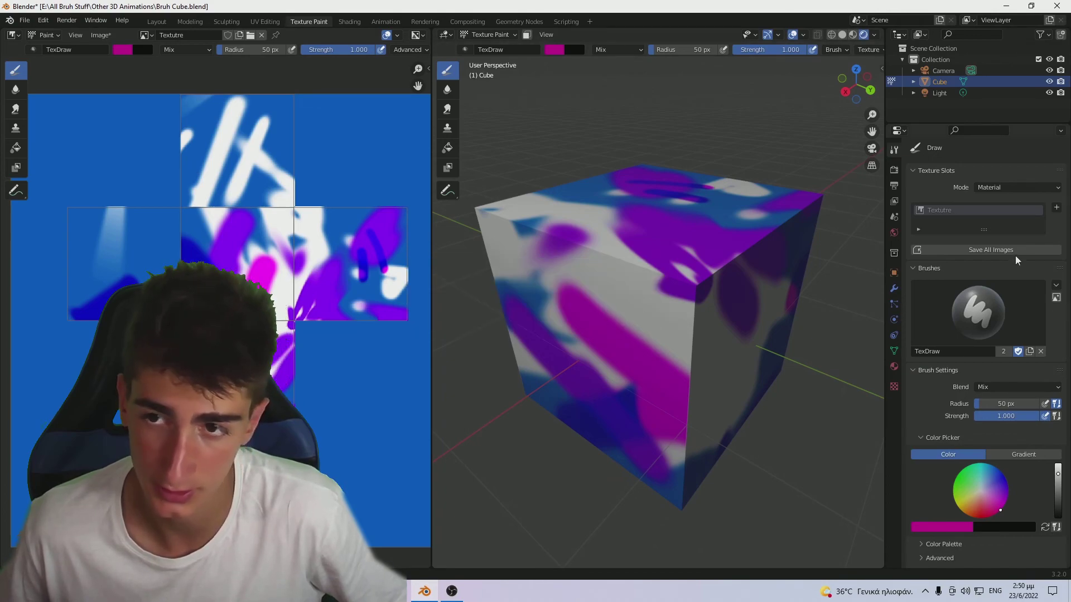